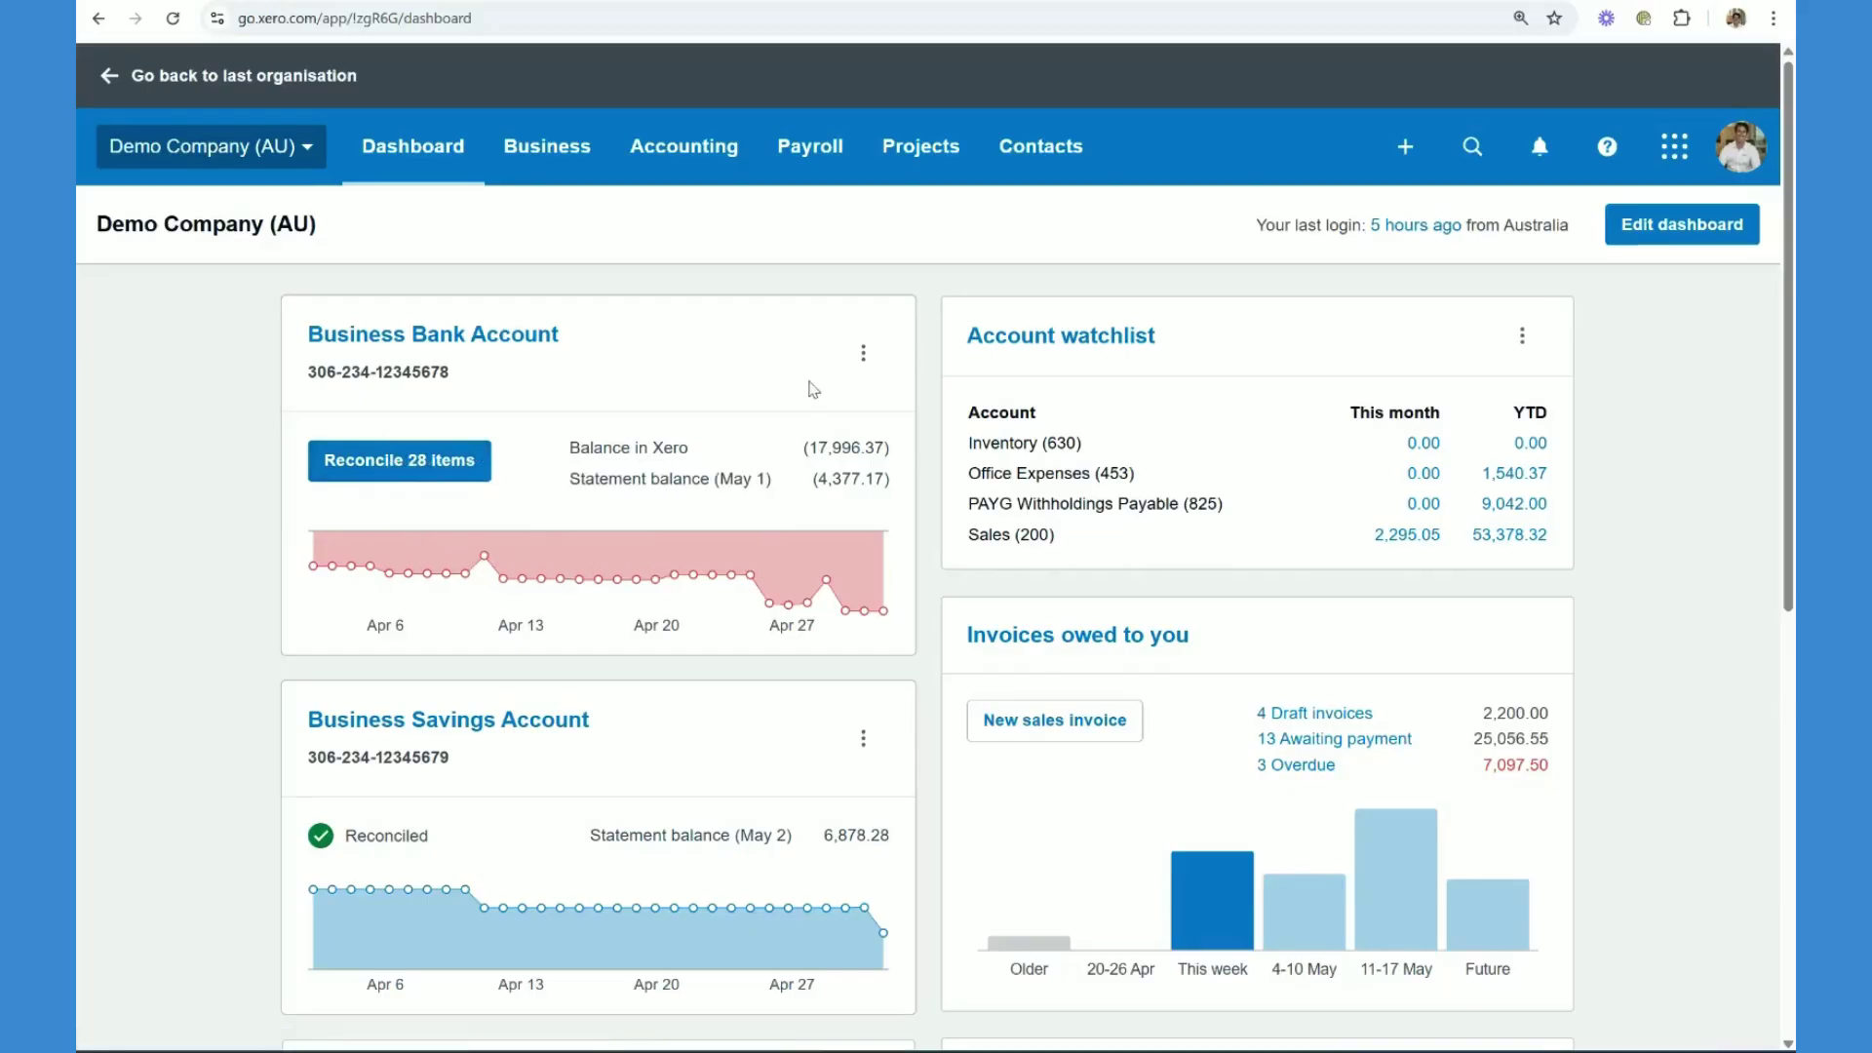
Create a draft pay run for the Weekly Calendar period ending 21 May 2025
click(817, 141)
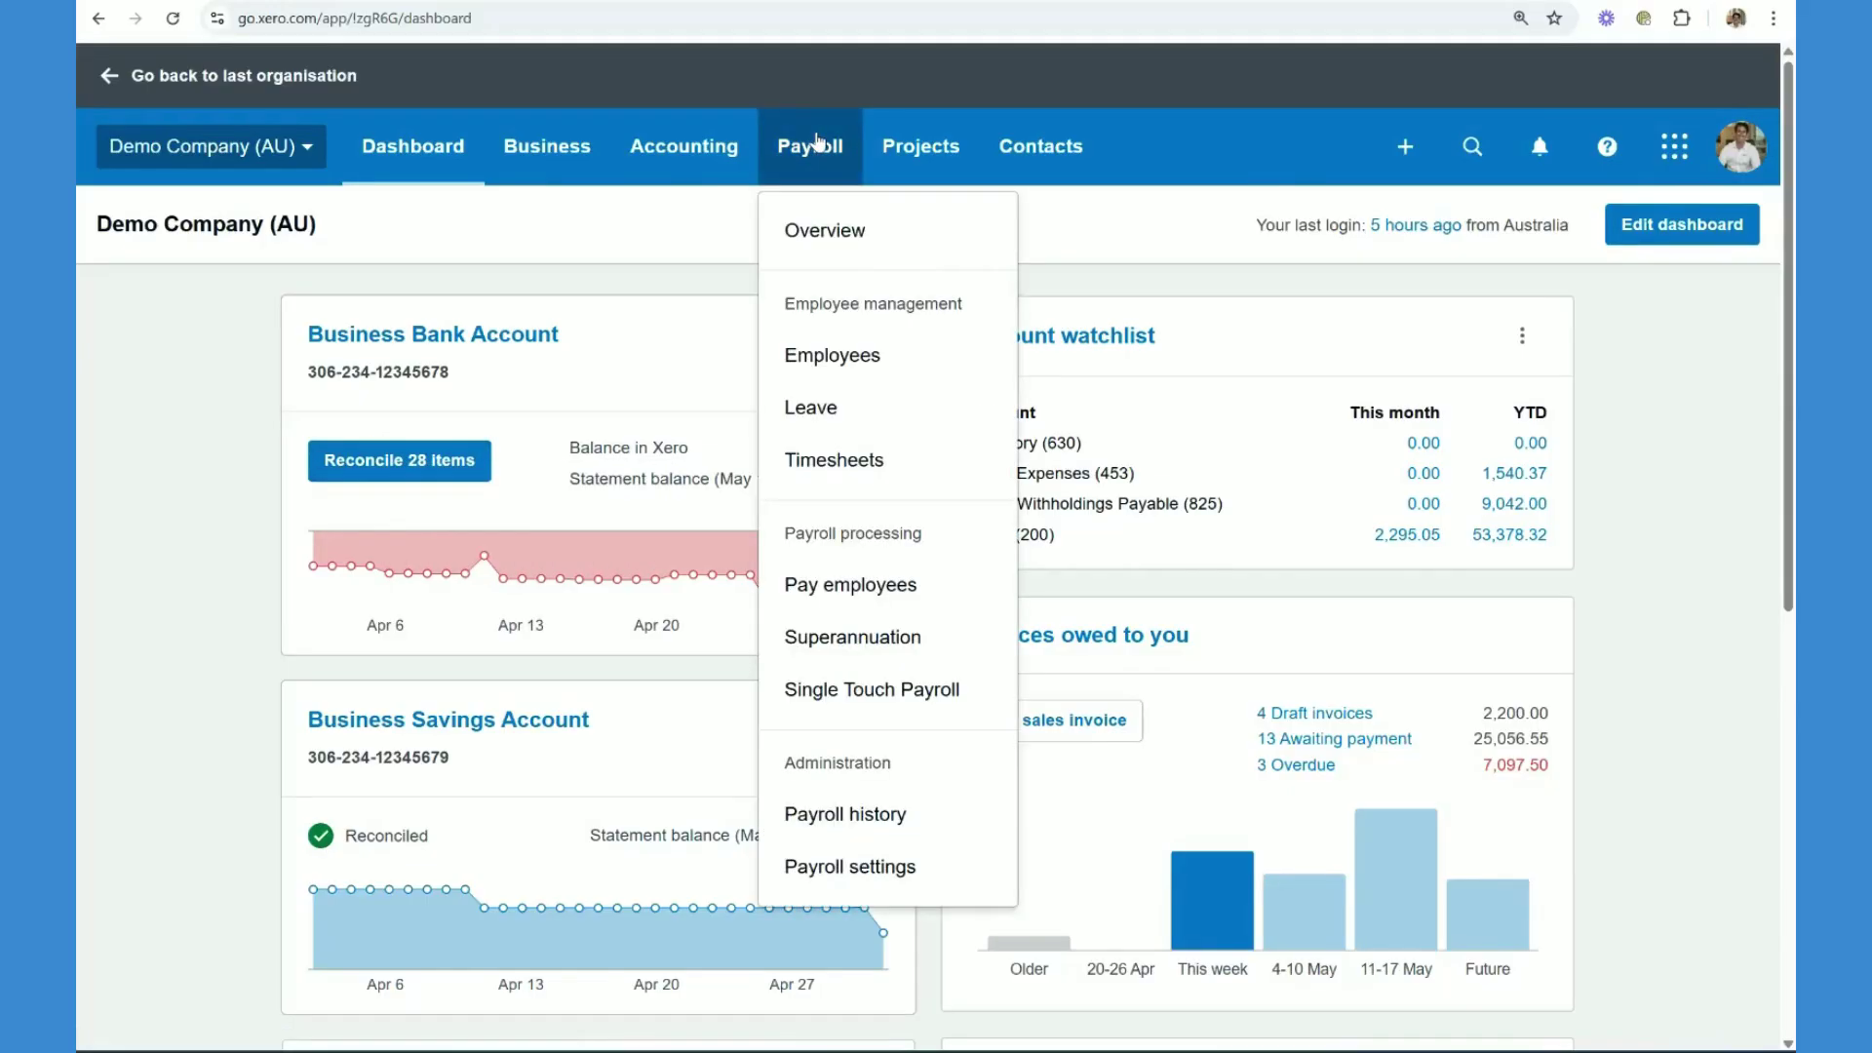
click(866, 581)
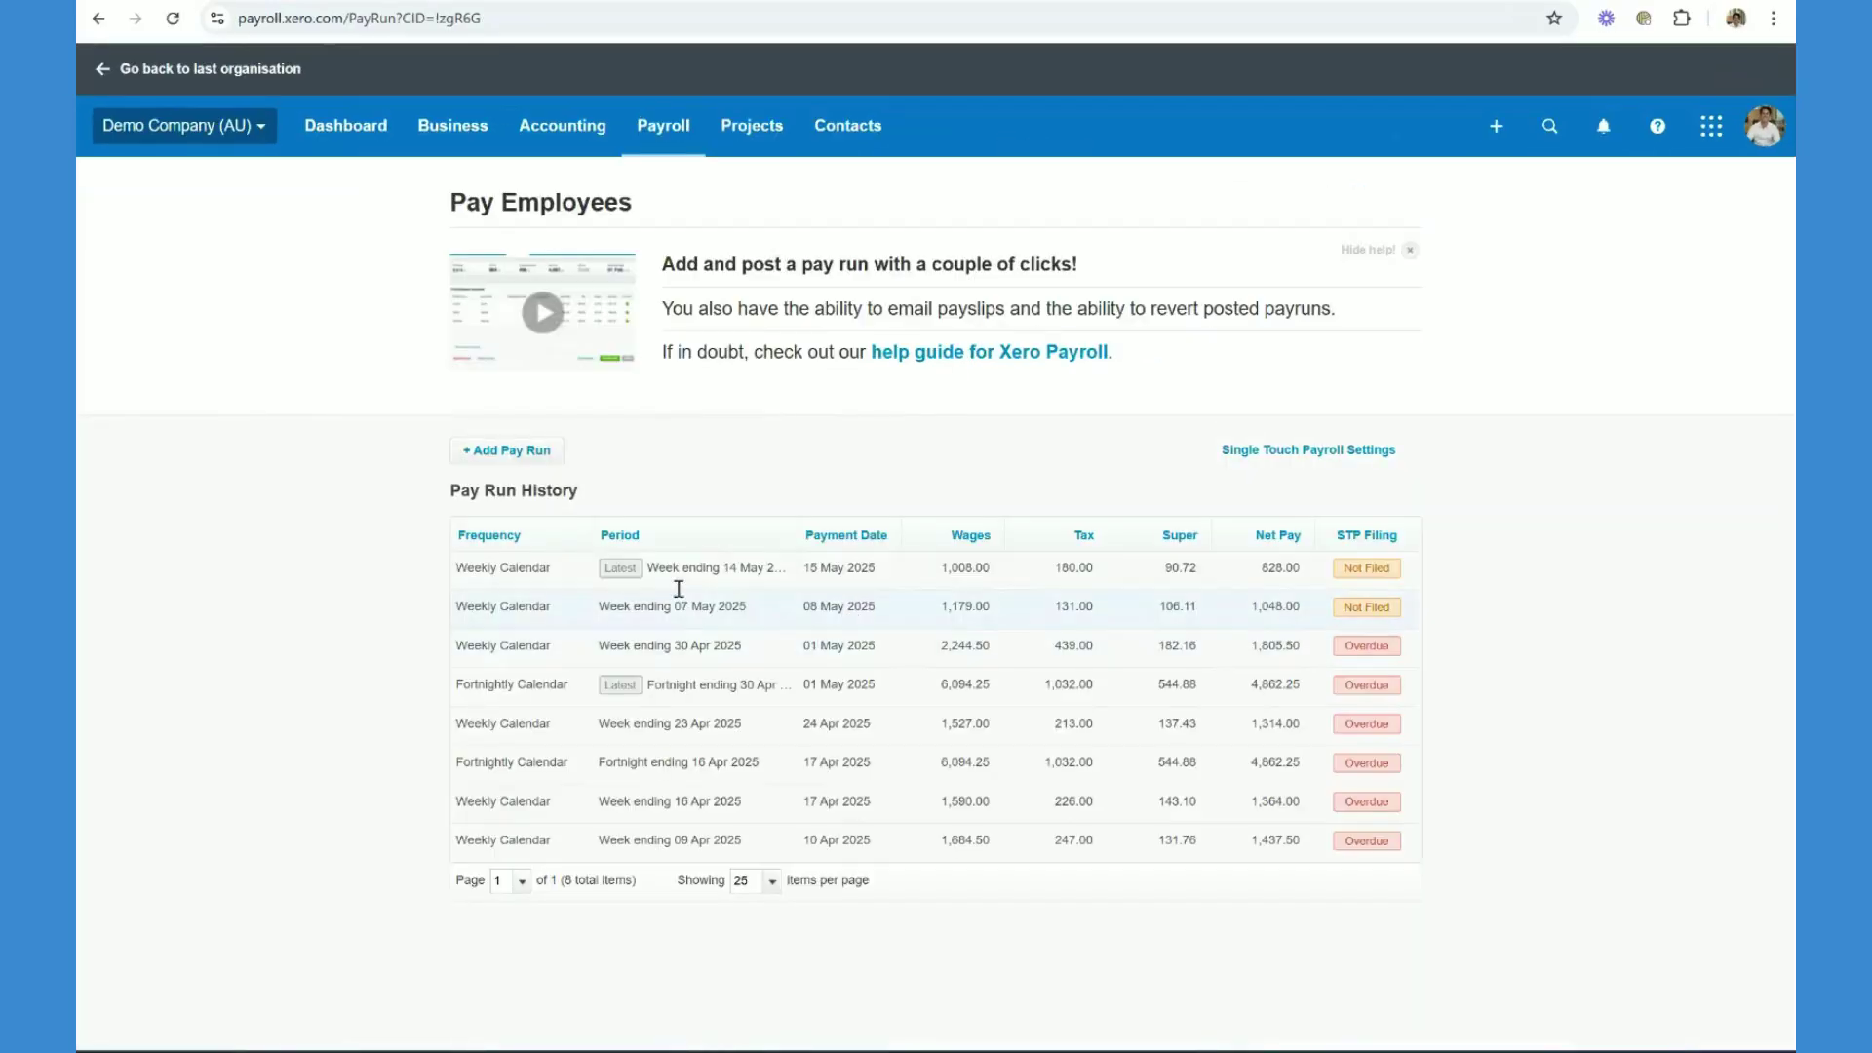
click(519, 456)
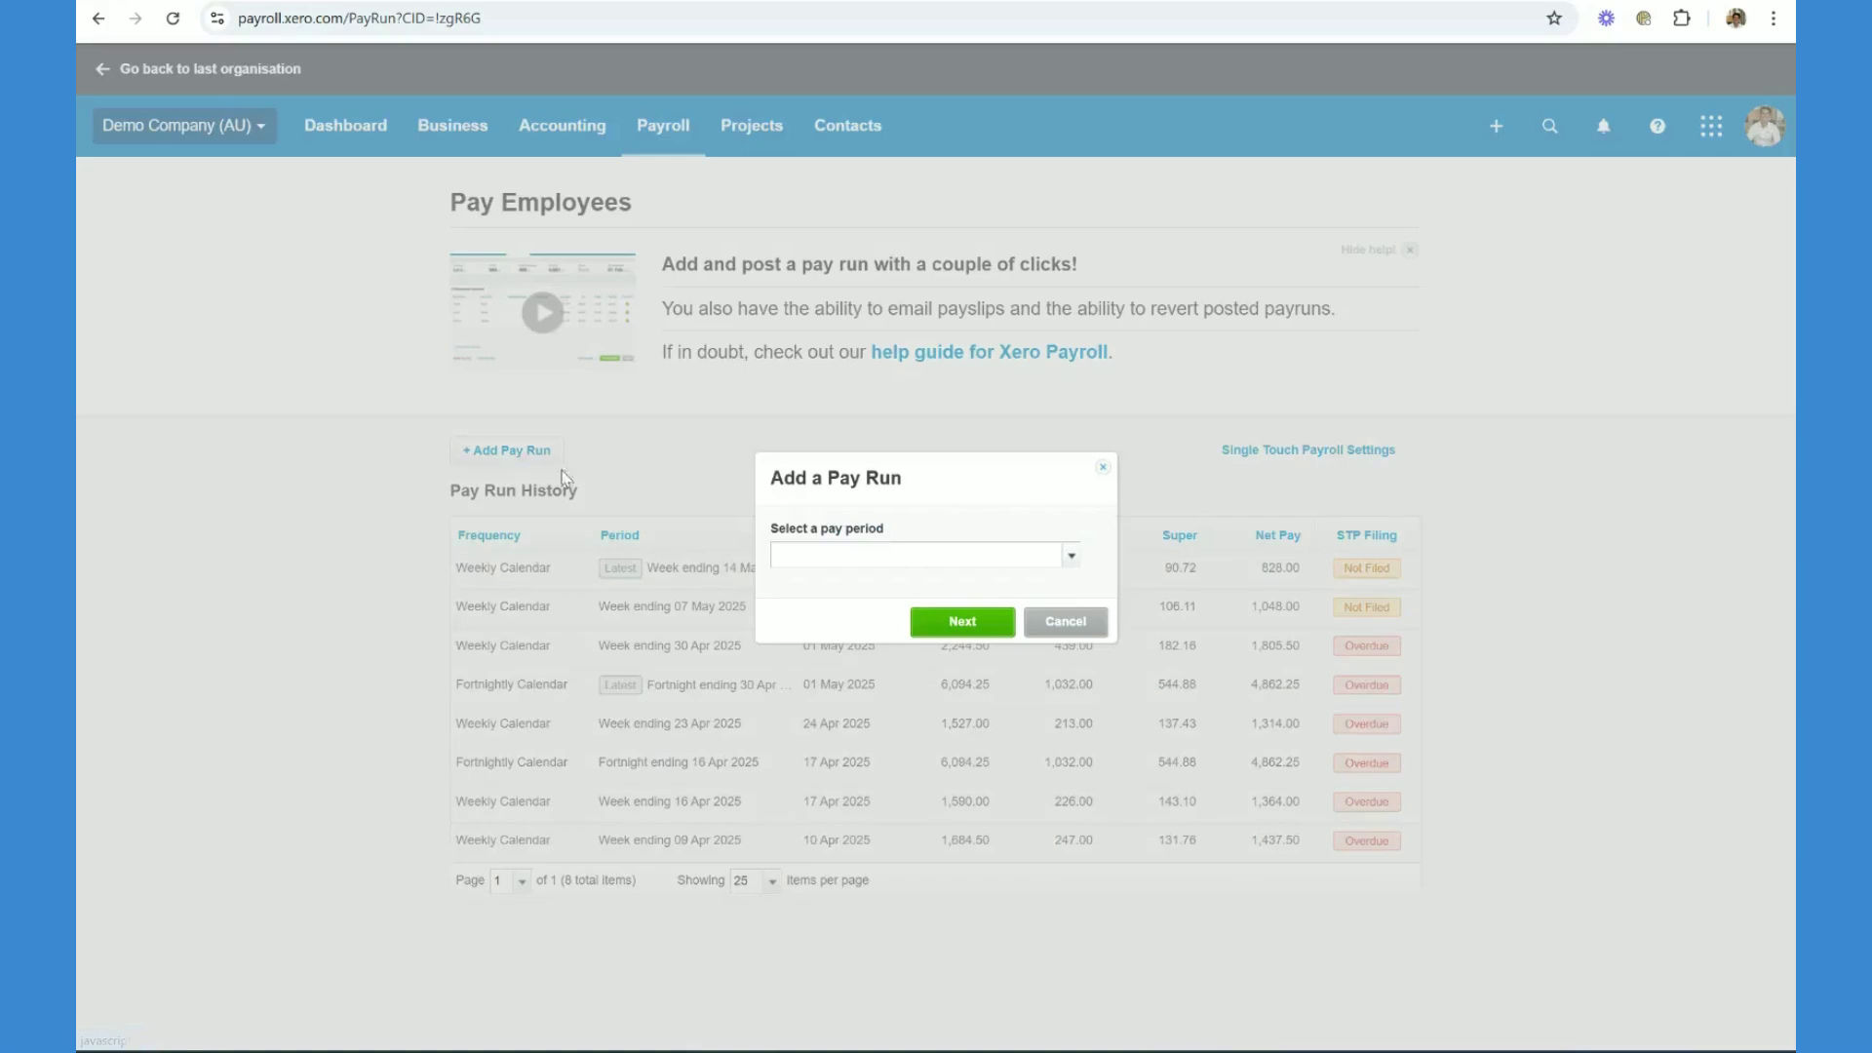
click(1072, 563)
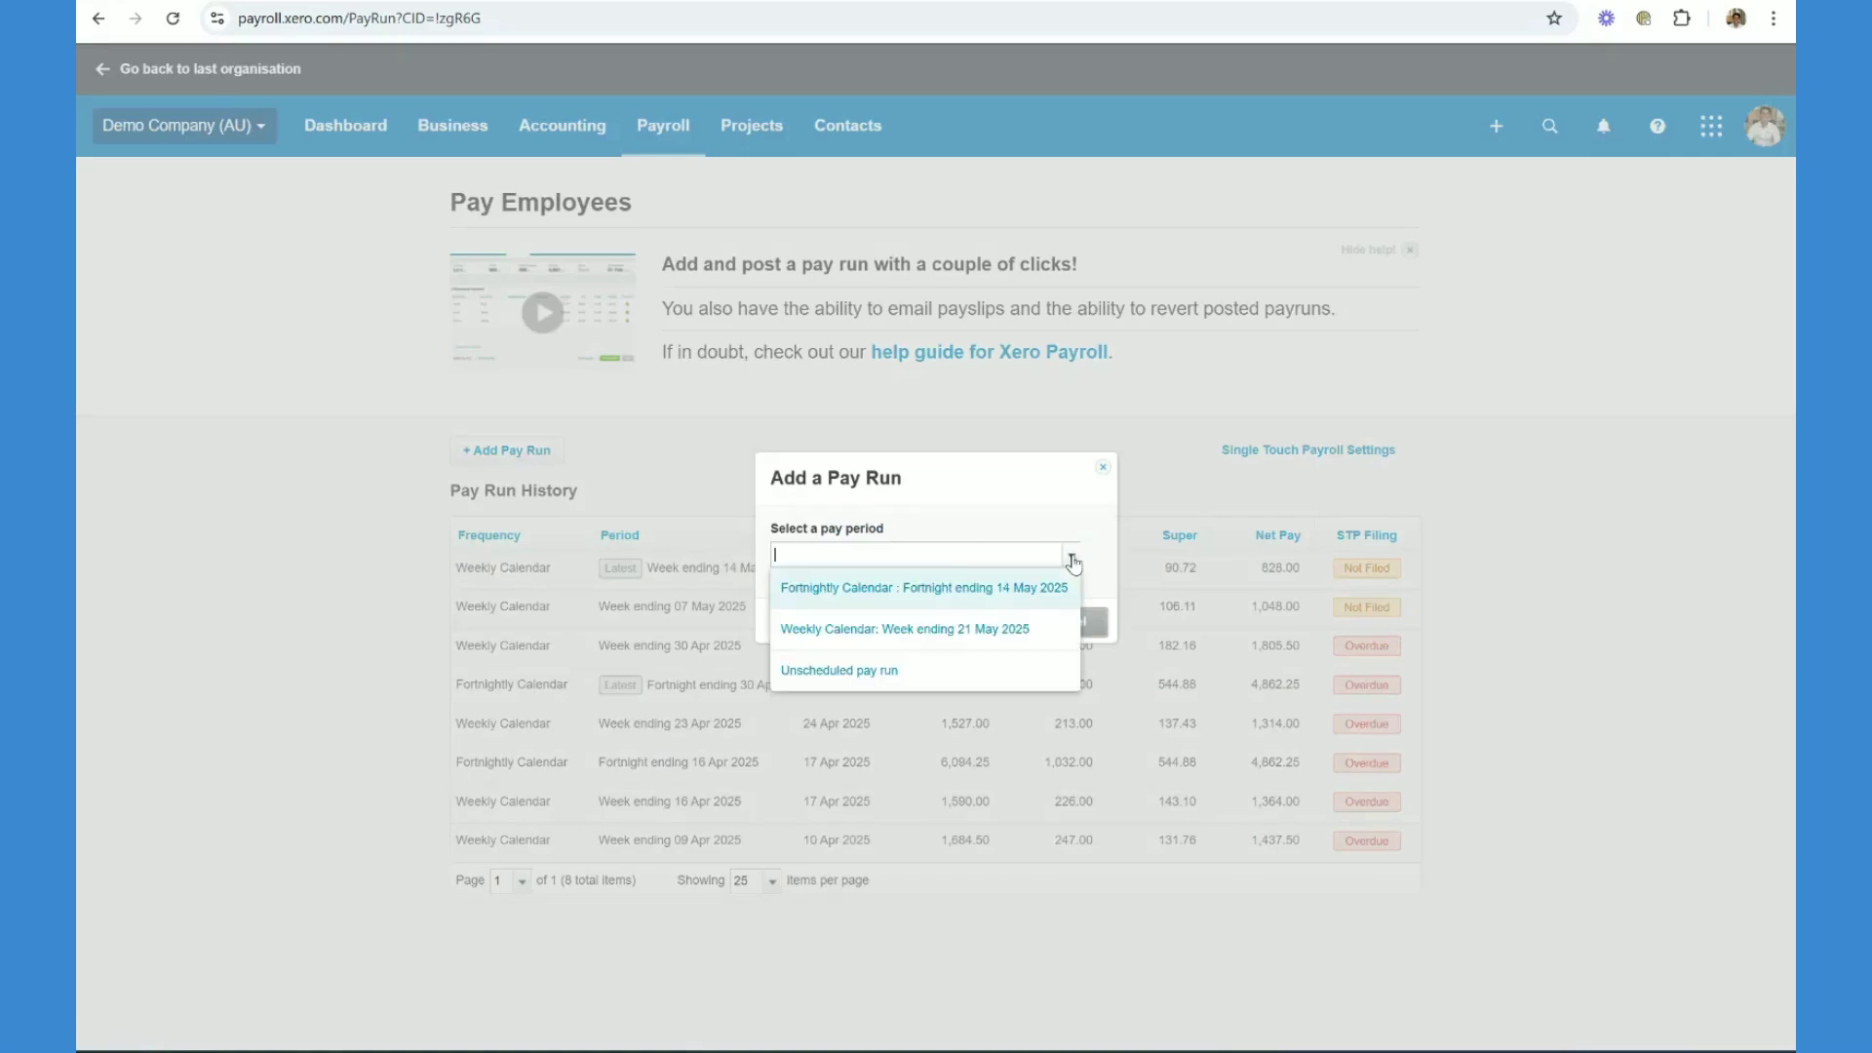
click(921, 631)
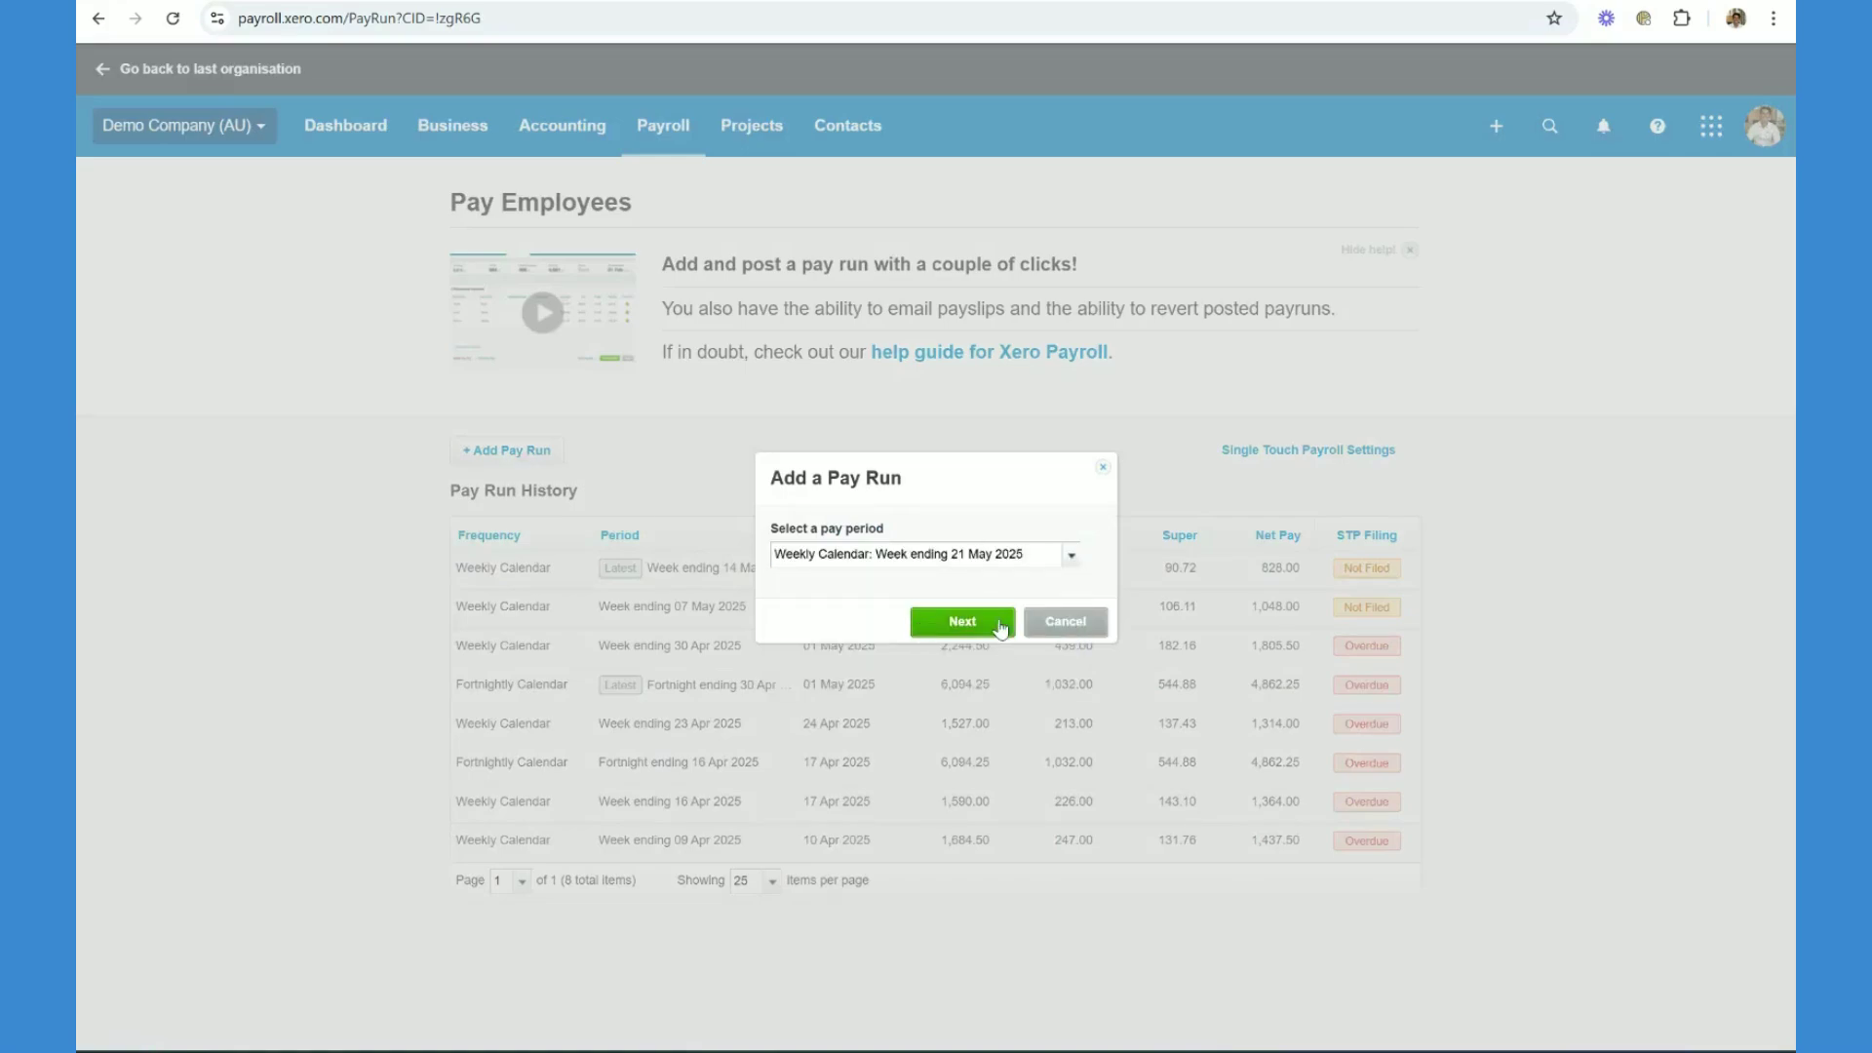
click(959, 626)
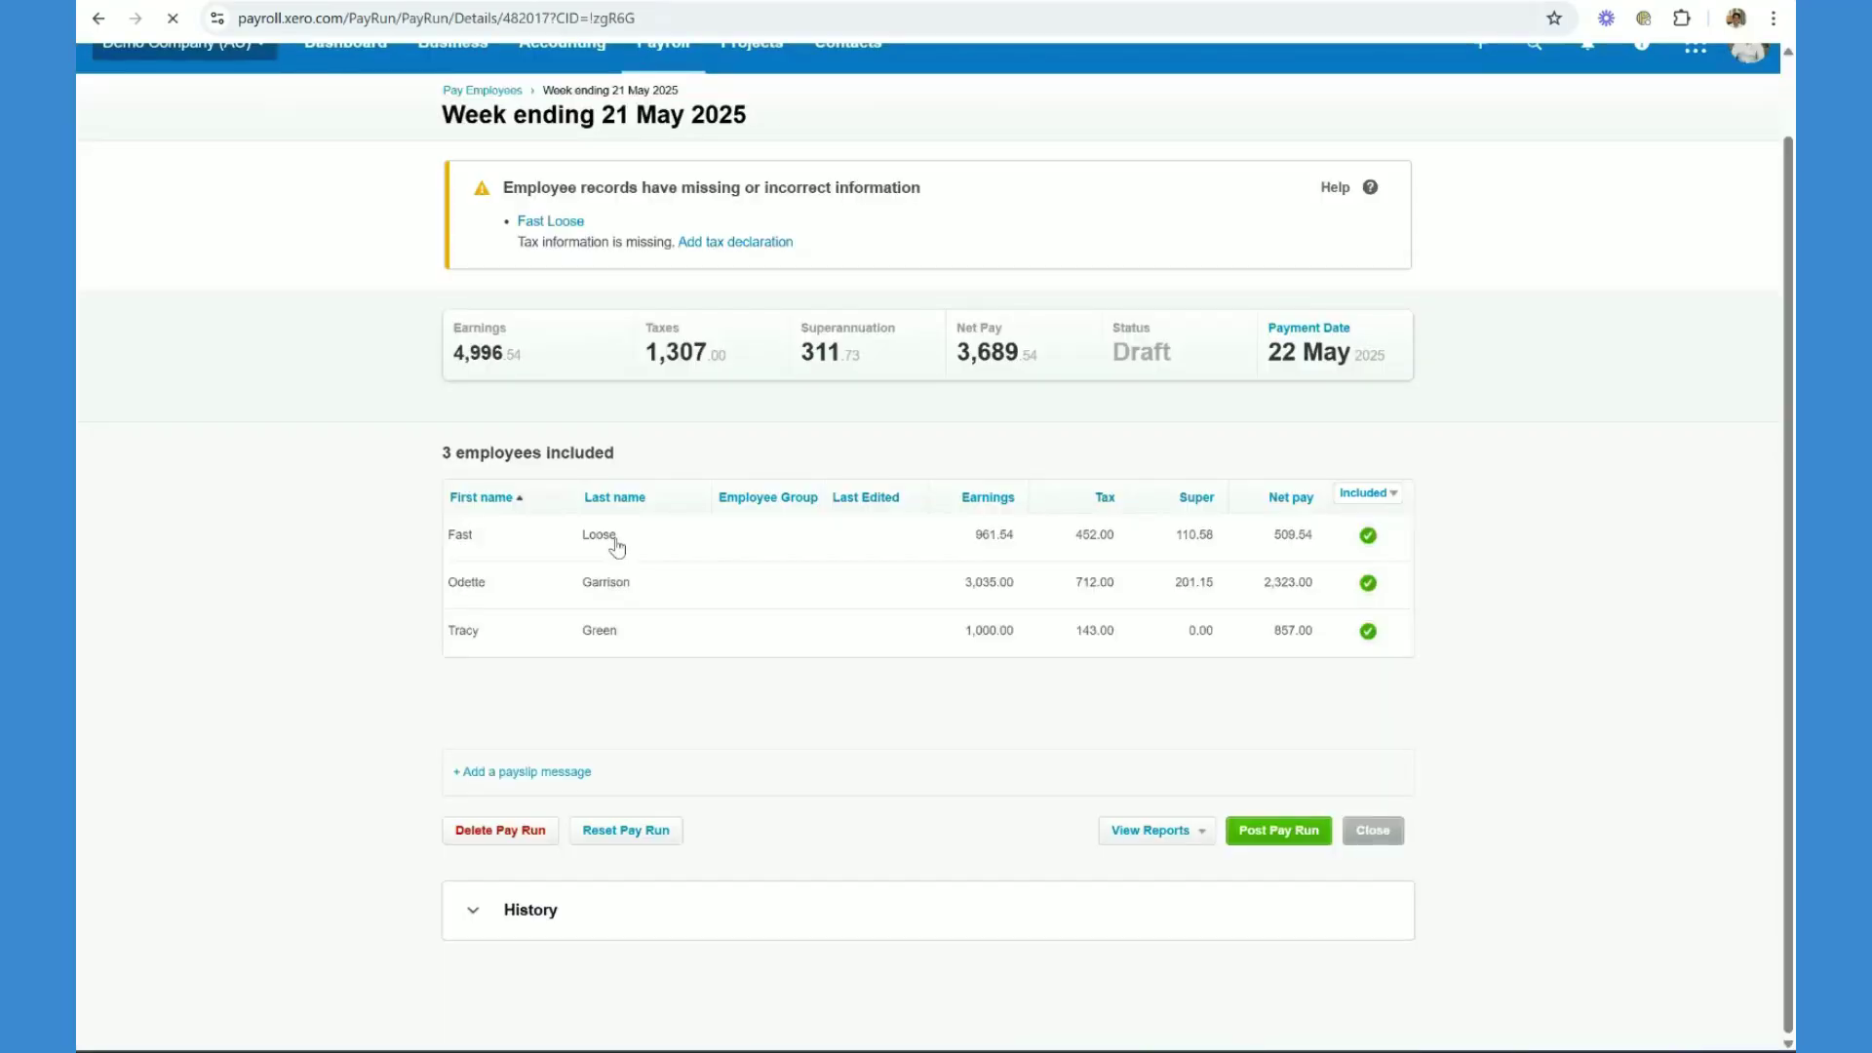
click(617, 547)
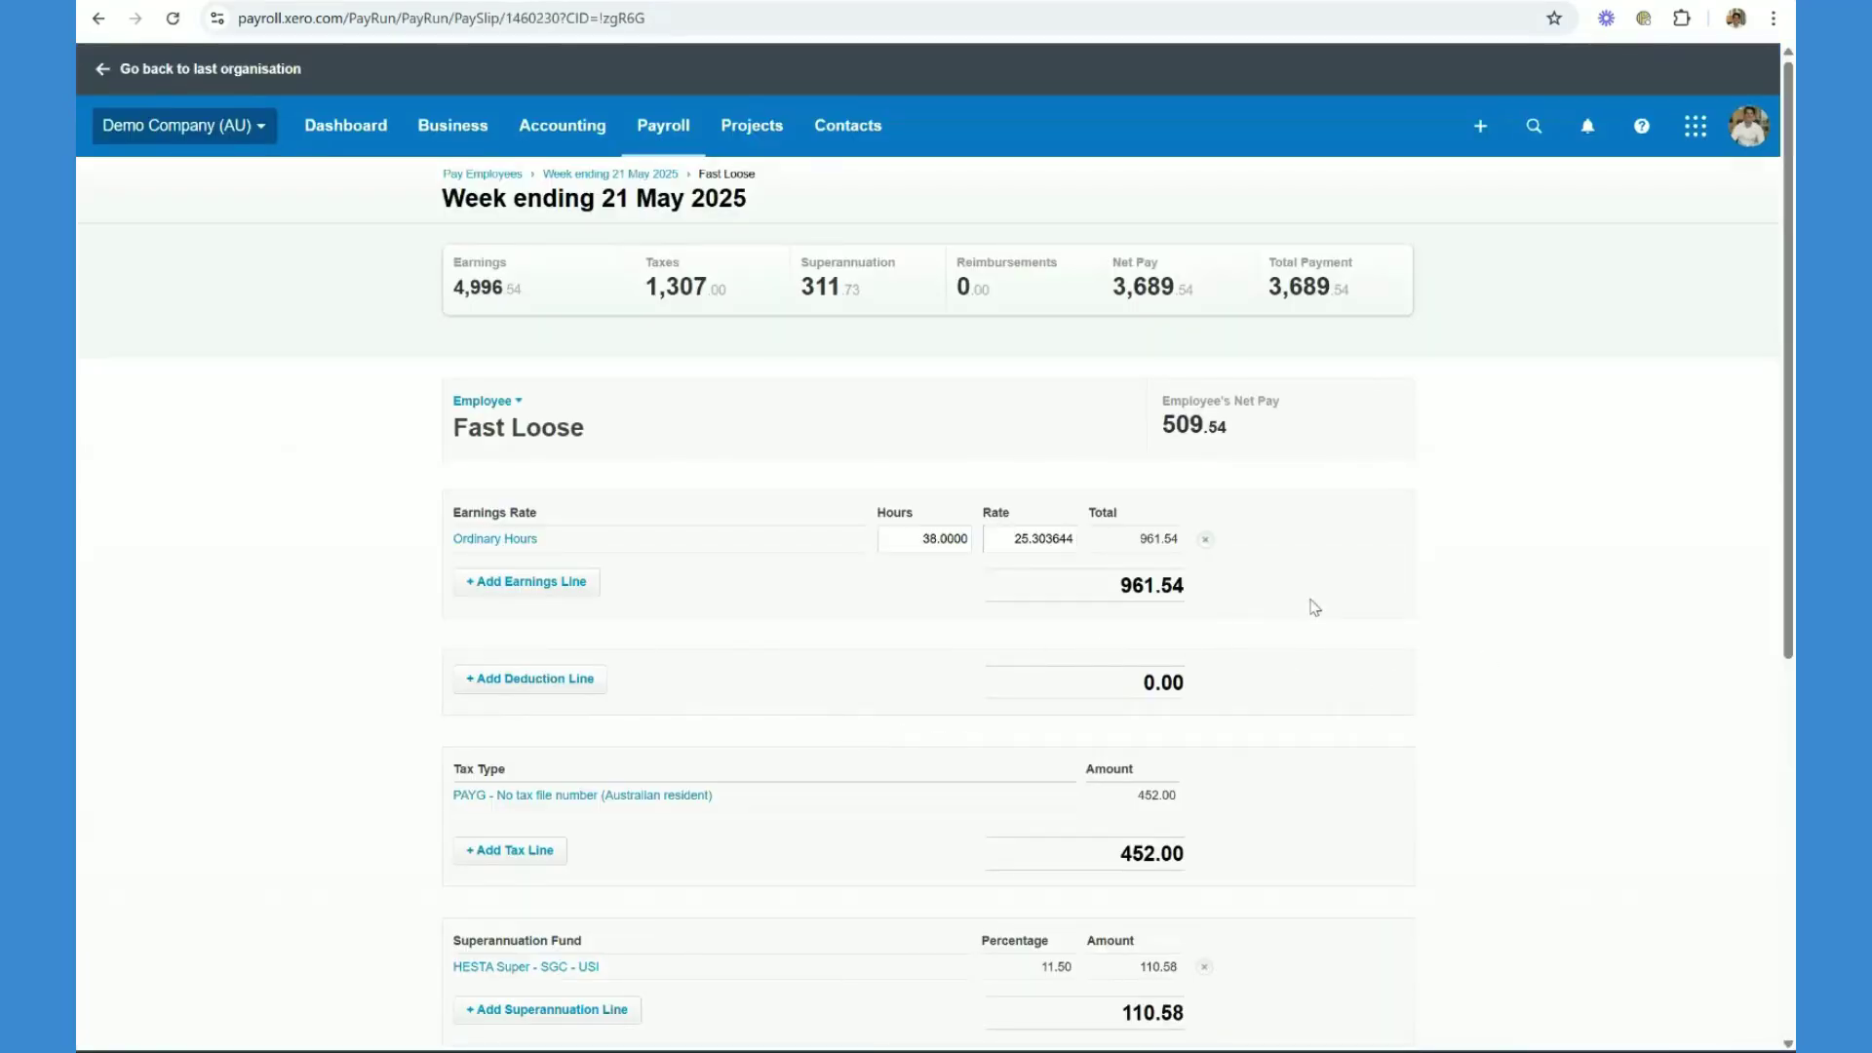
Review and save each of the three employees' payslips in turn, giving 3,689.54 net pay
scroll(1350, 575, down, 6)
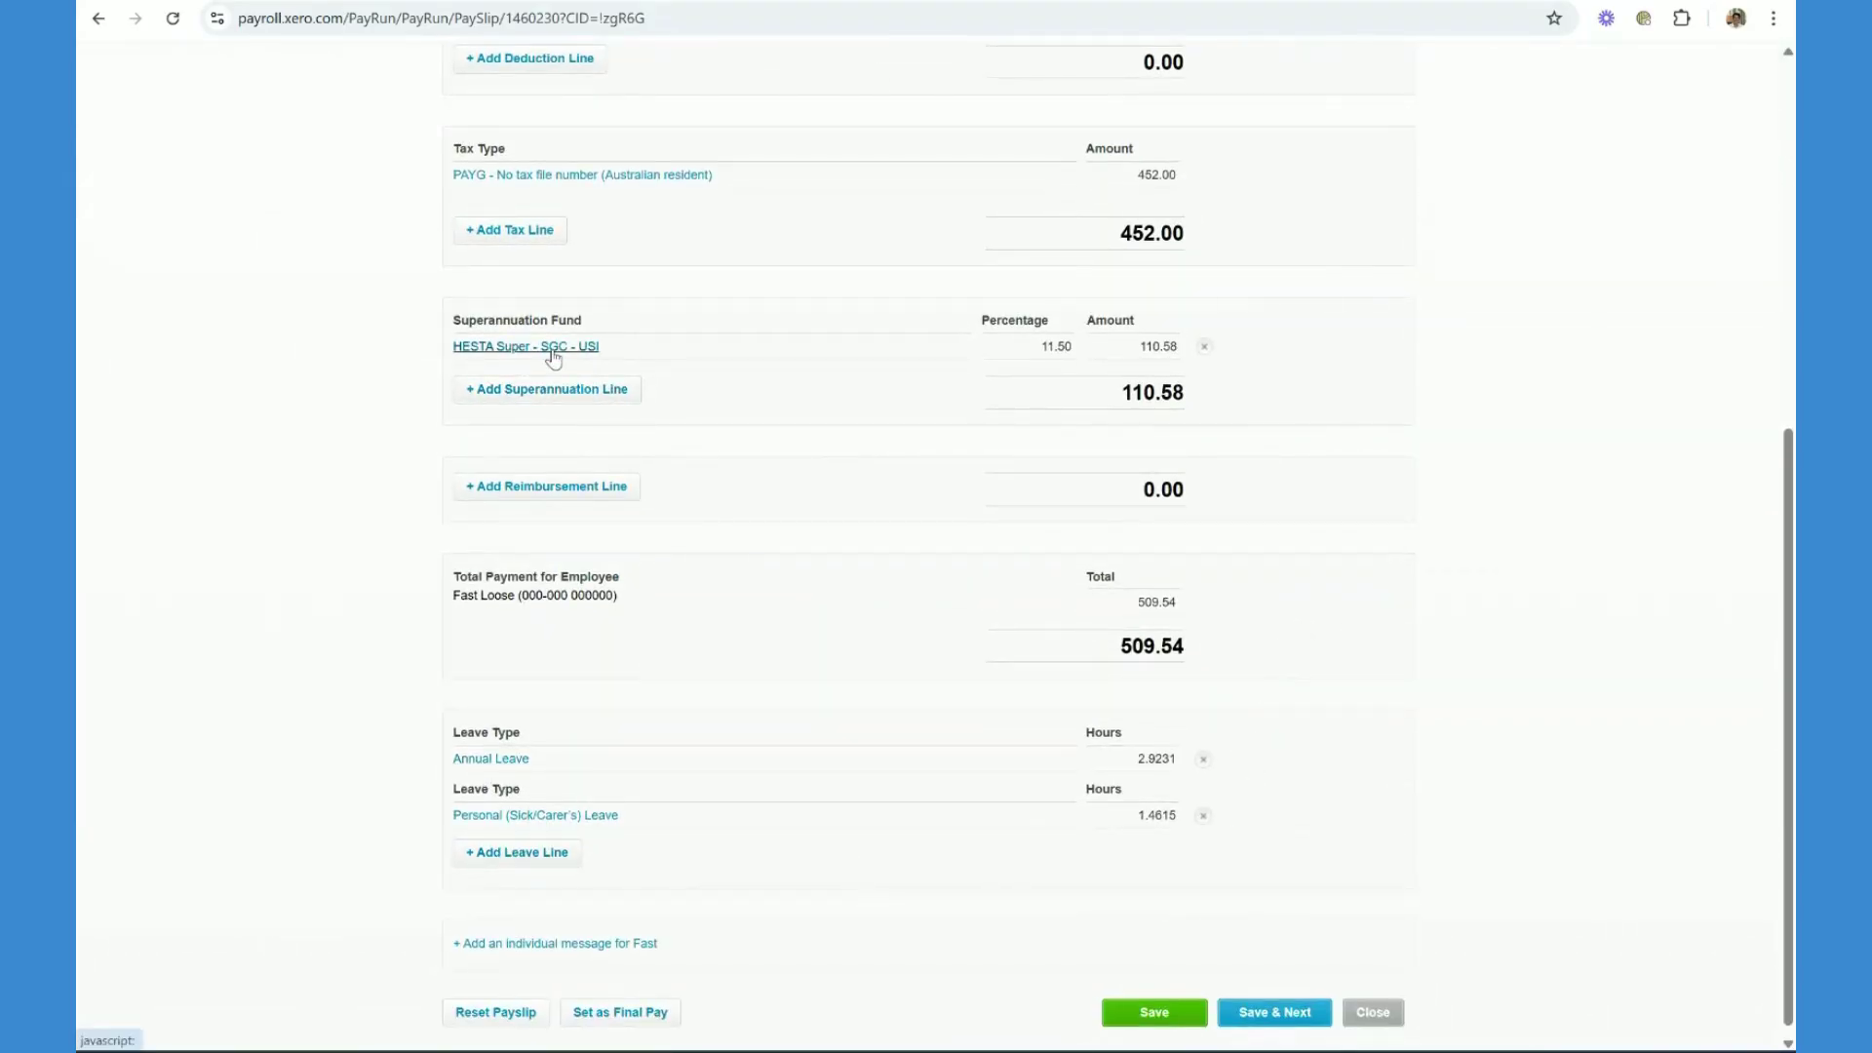
scroll(693, 455, up, 5)
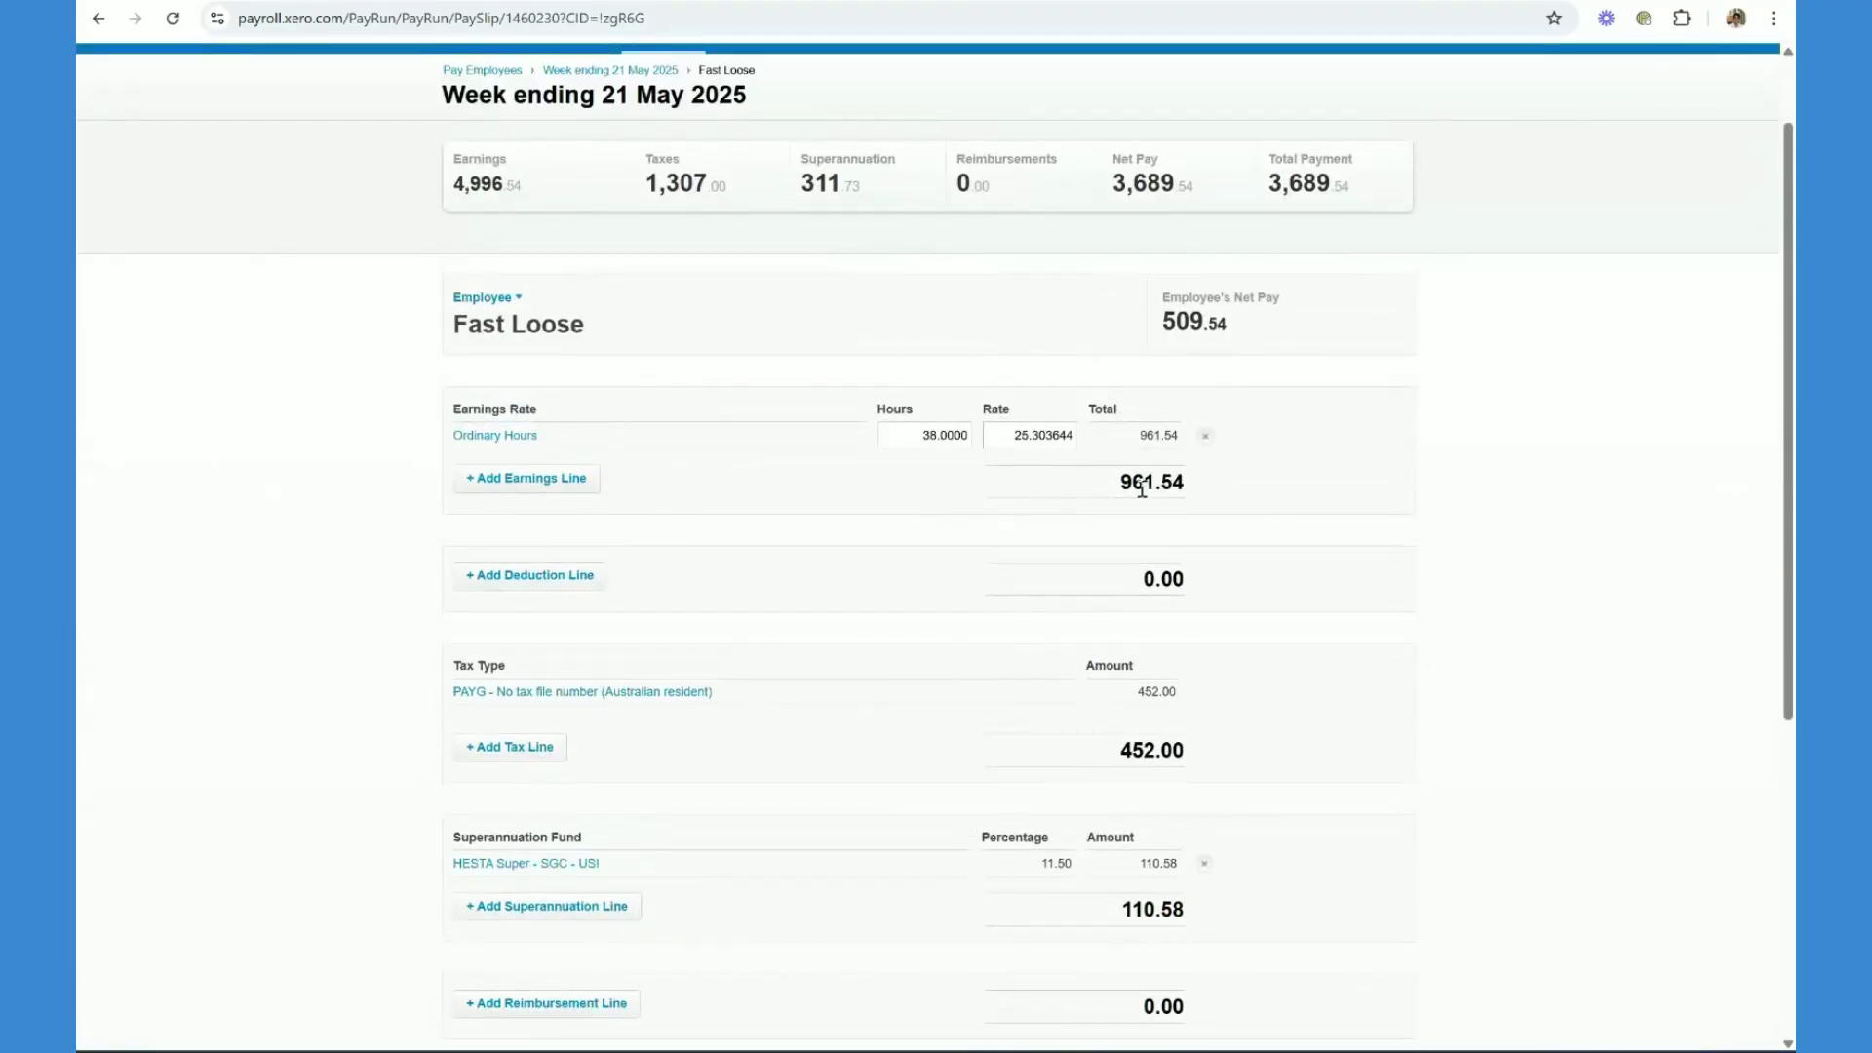
scroll(1141, 517, down, 5)
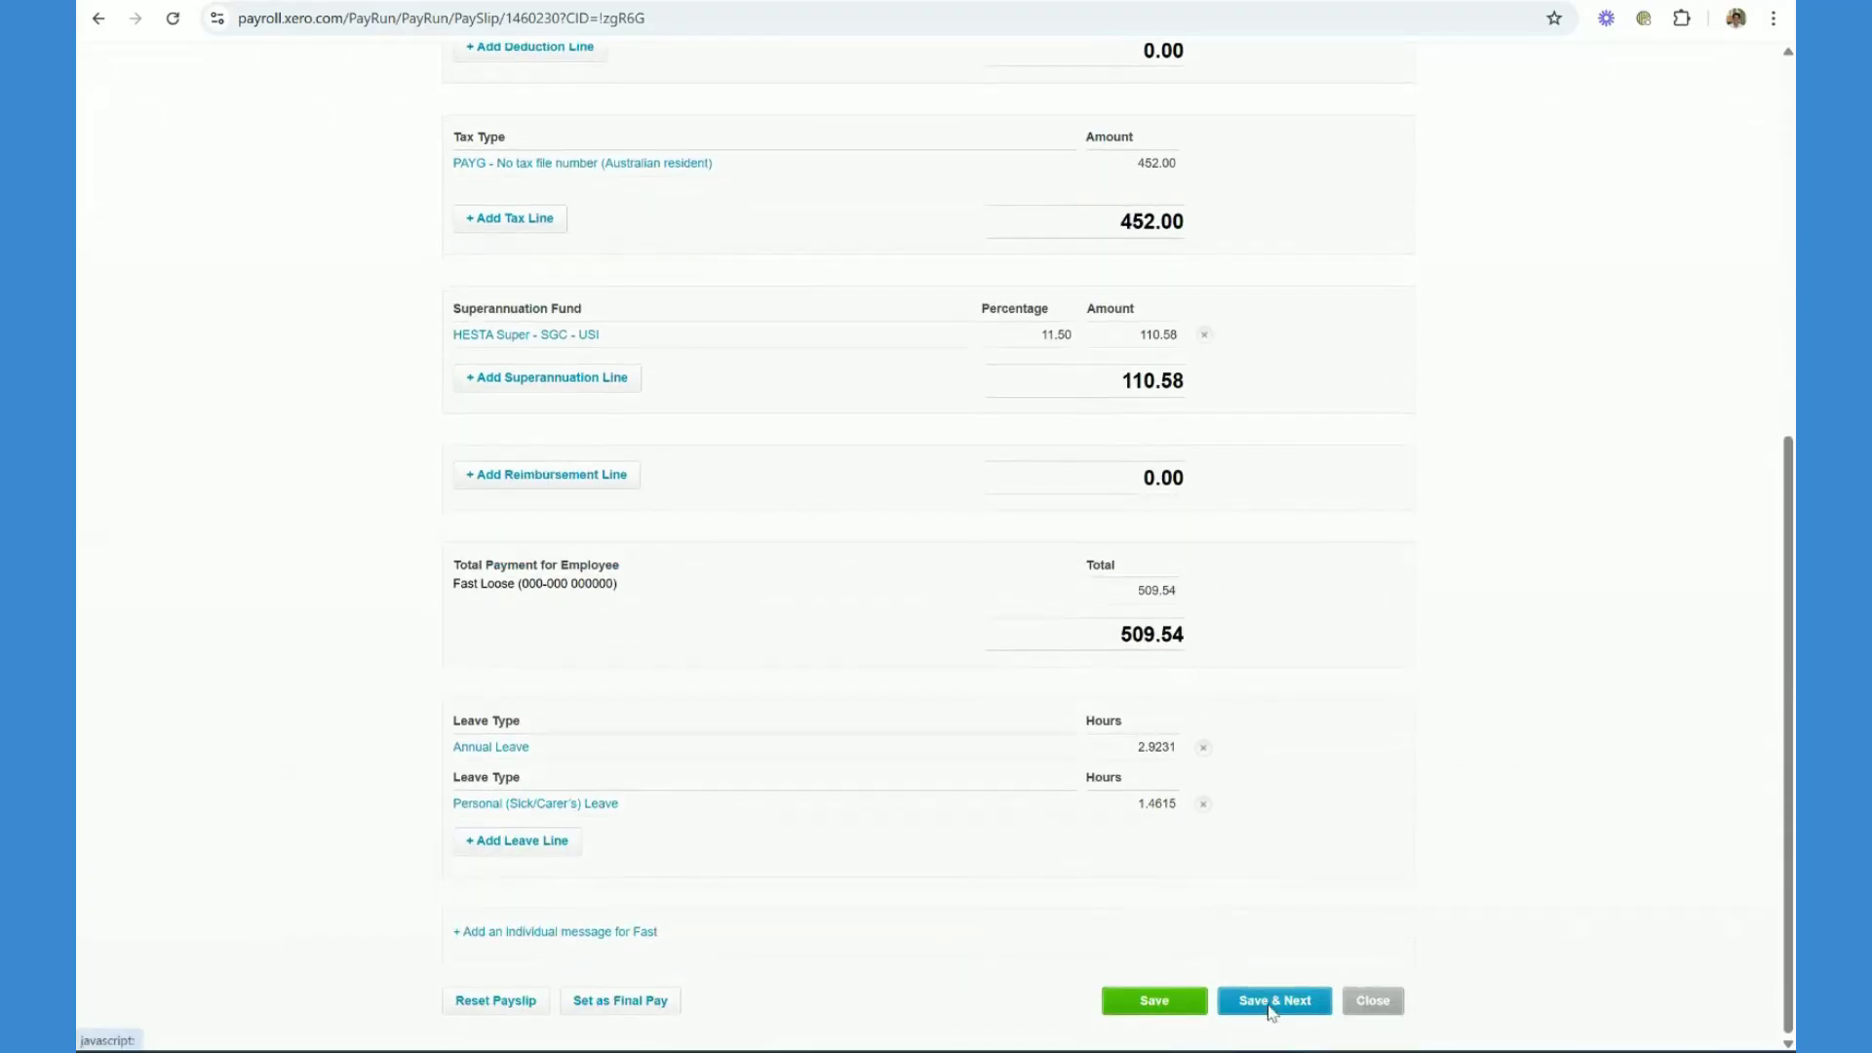
click(1270, 1004)
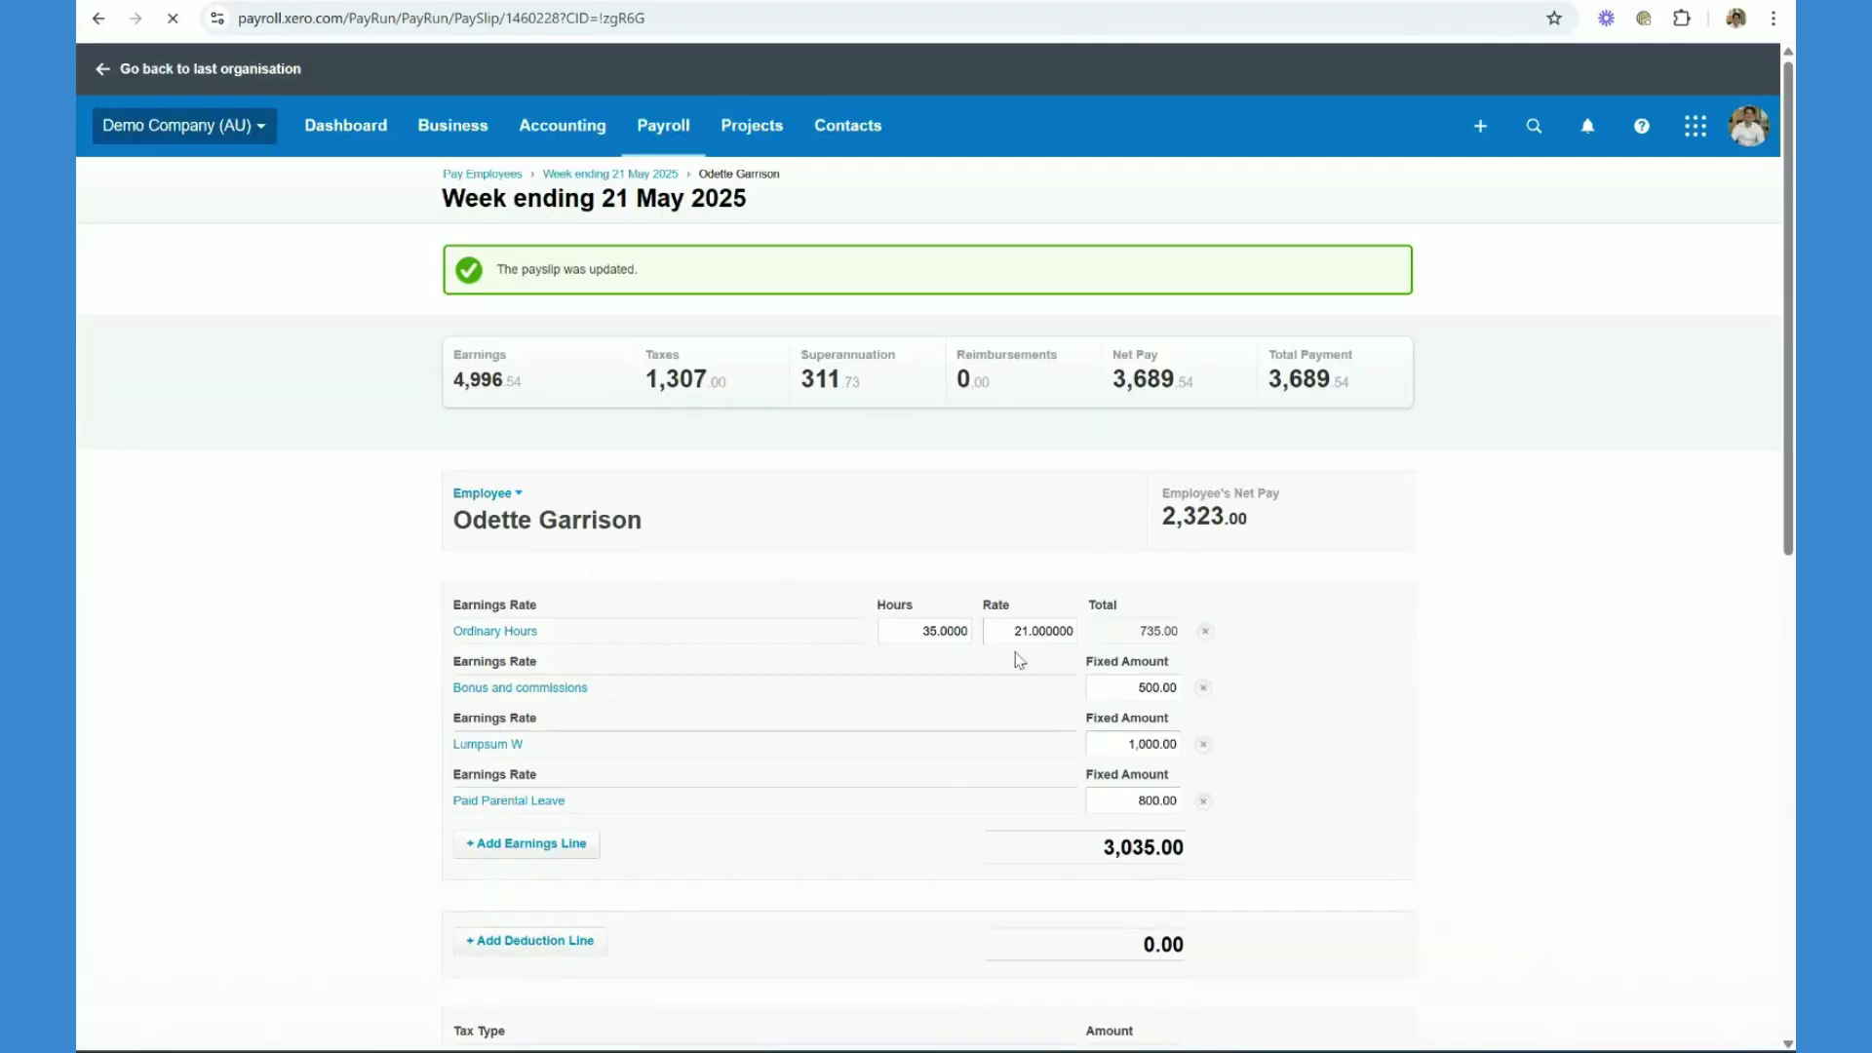
scroll(972, 635, down, 5)
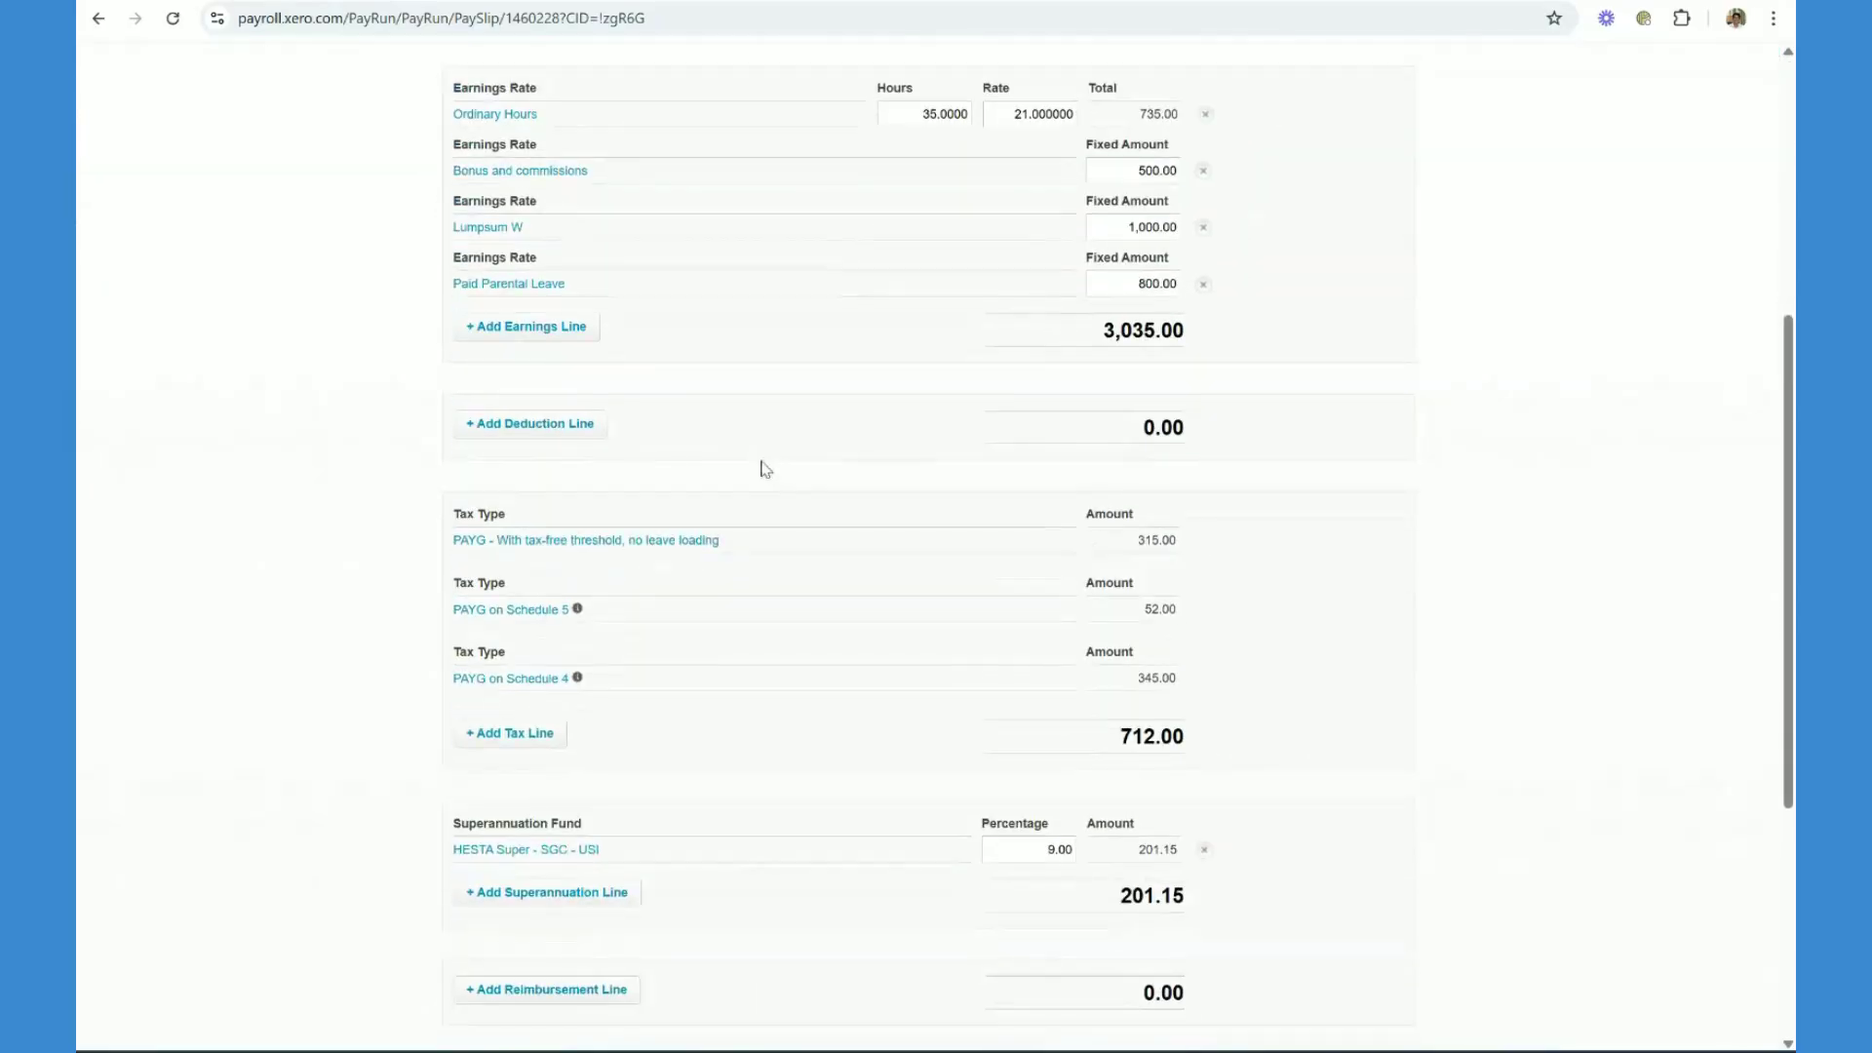
scroll(819, 565, down, 4)
click(1273, 1000)
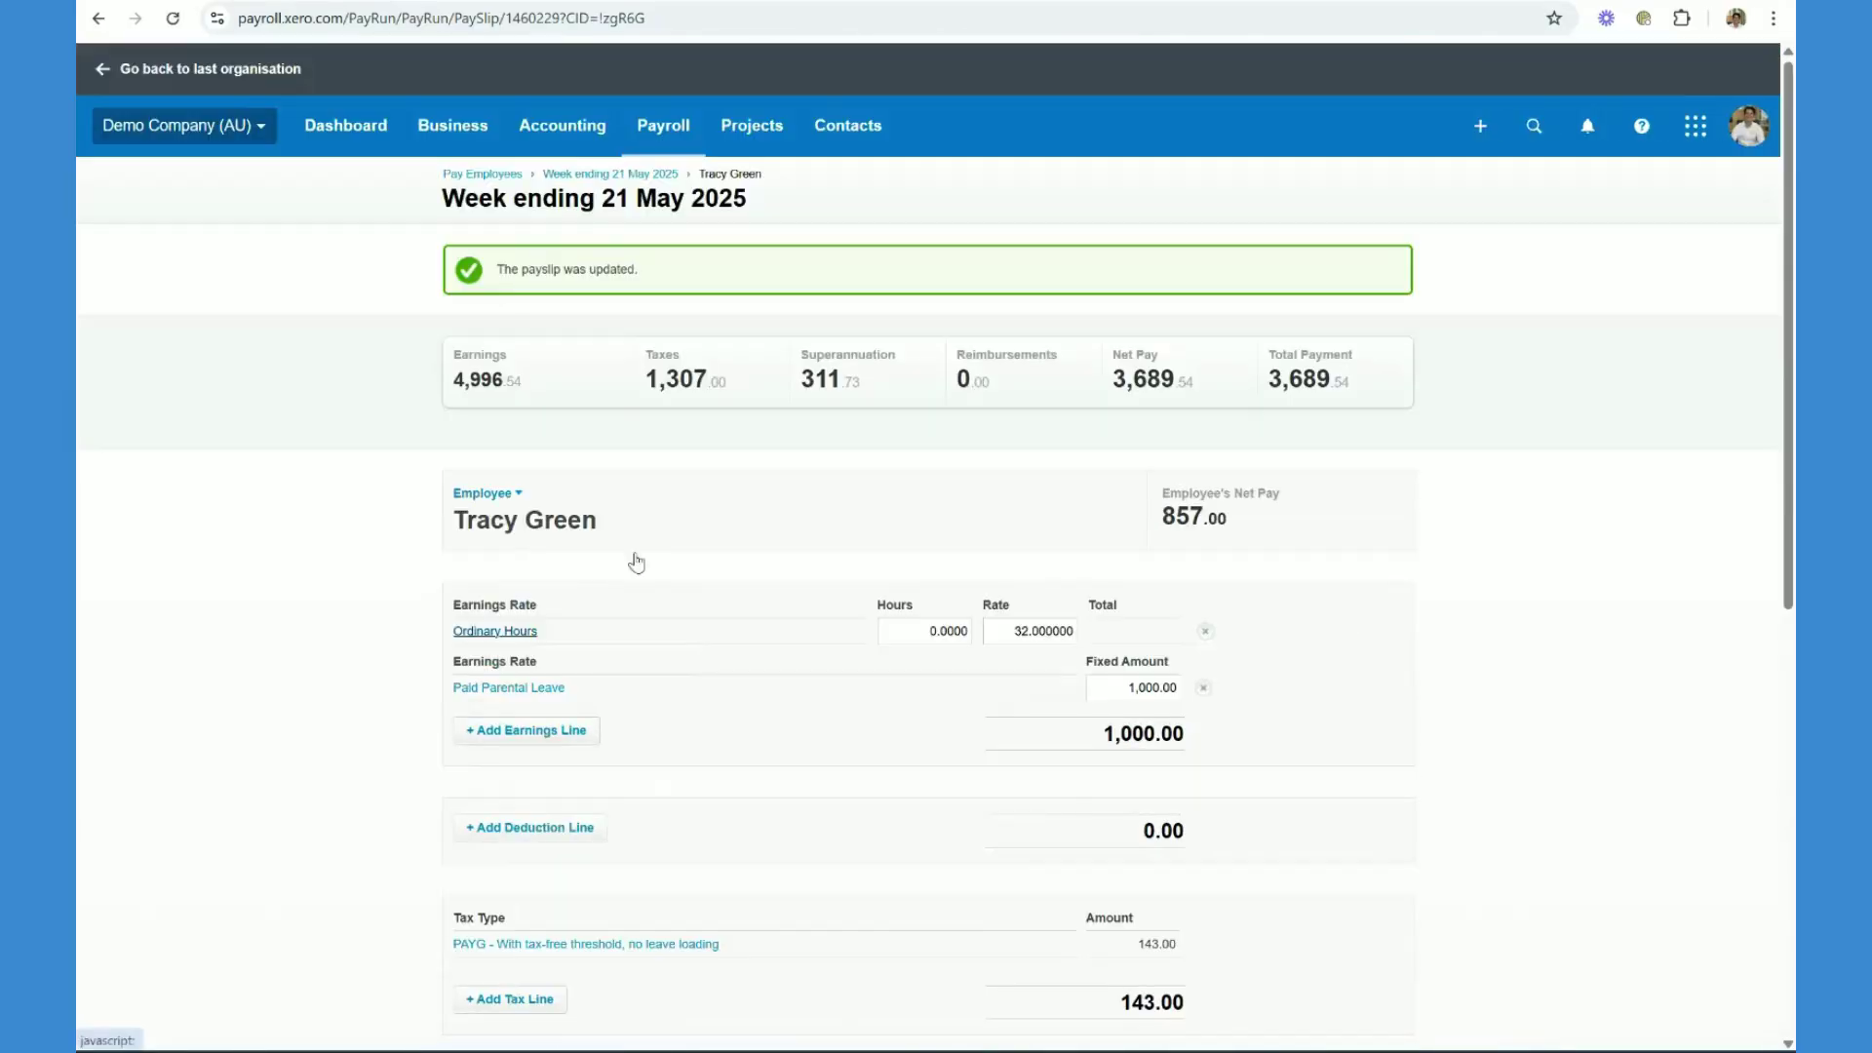
scroll(569, 276, down, 7)
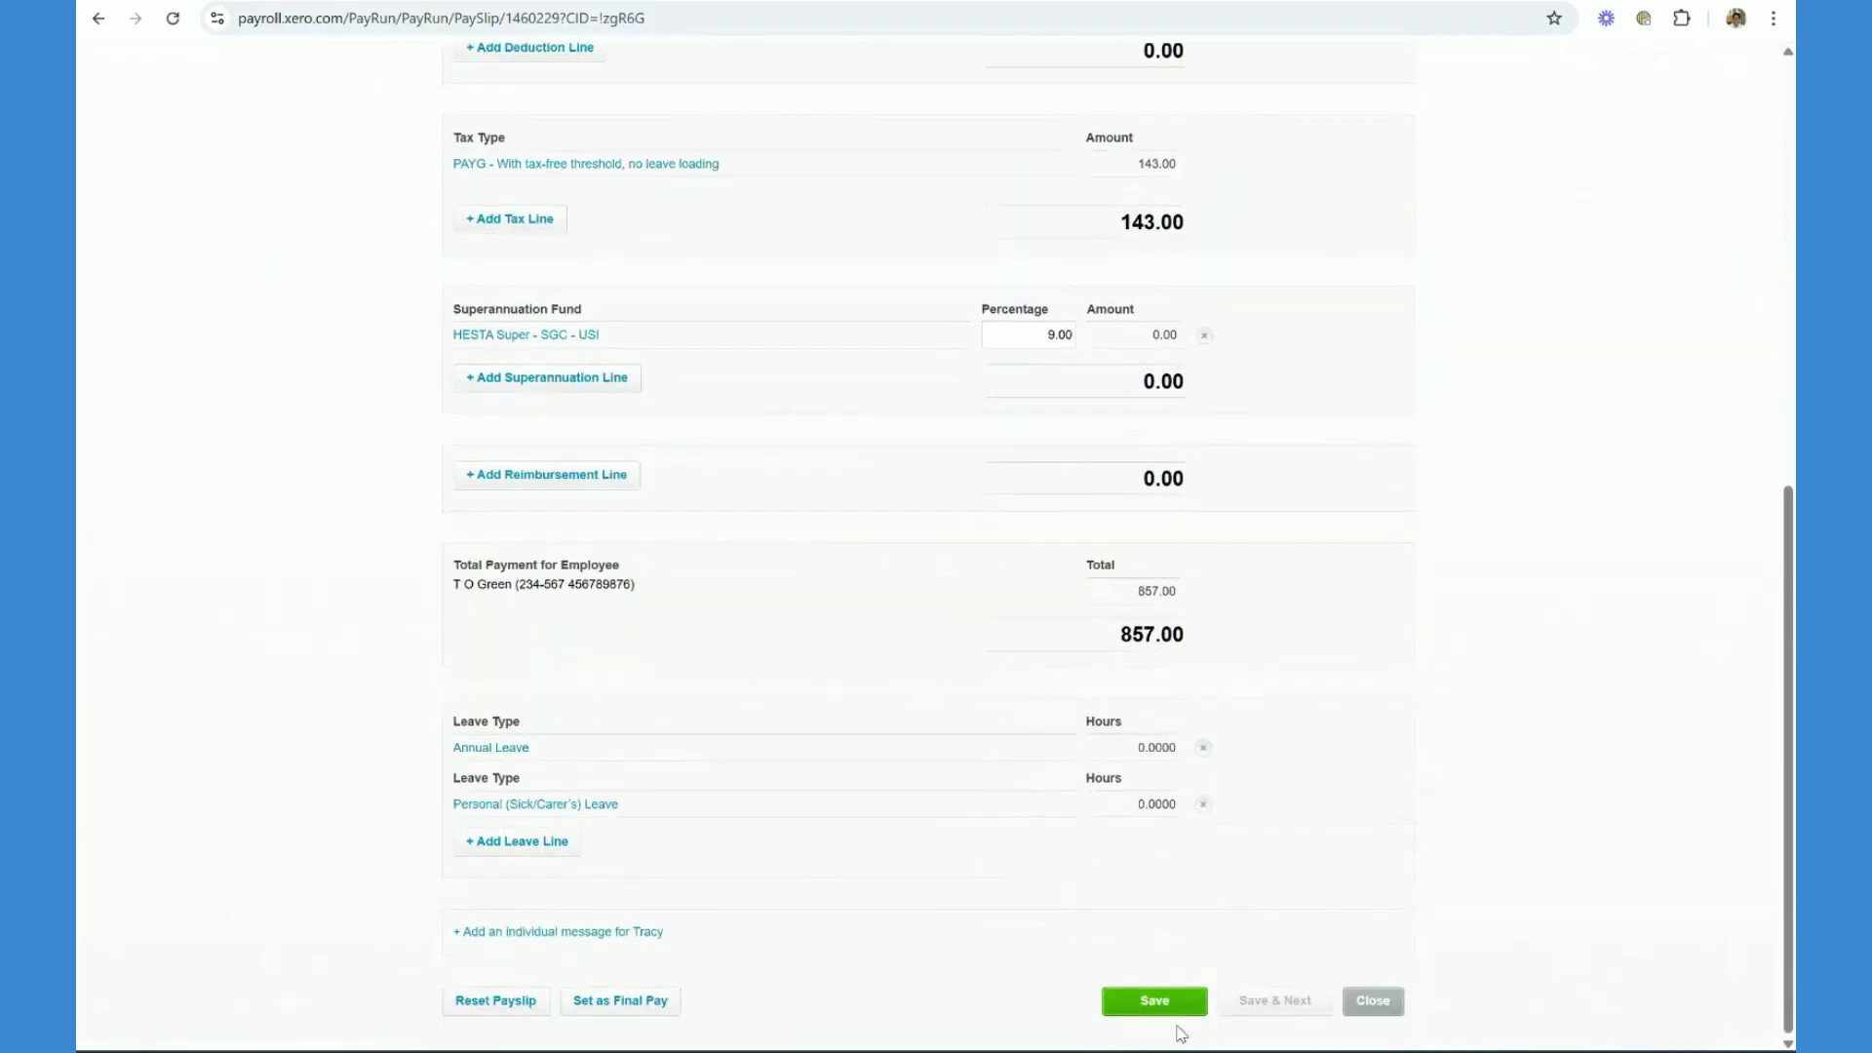
click(1170, 1004)
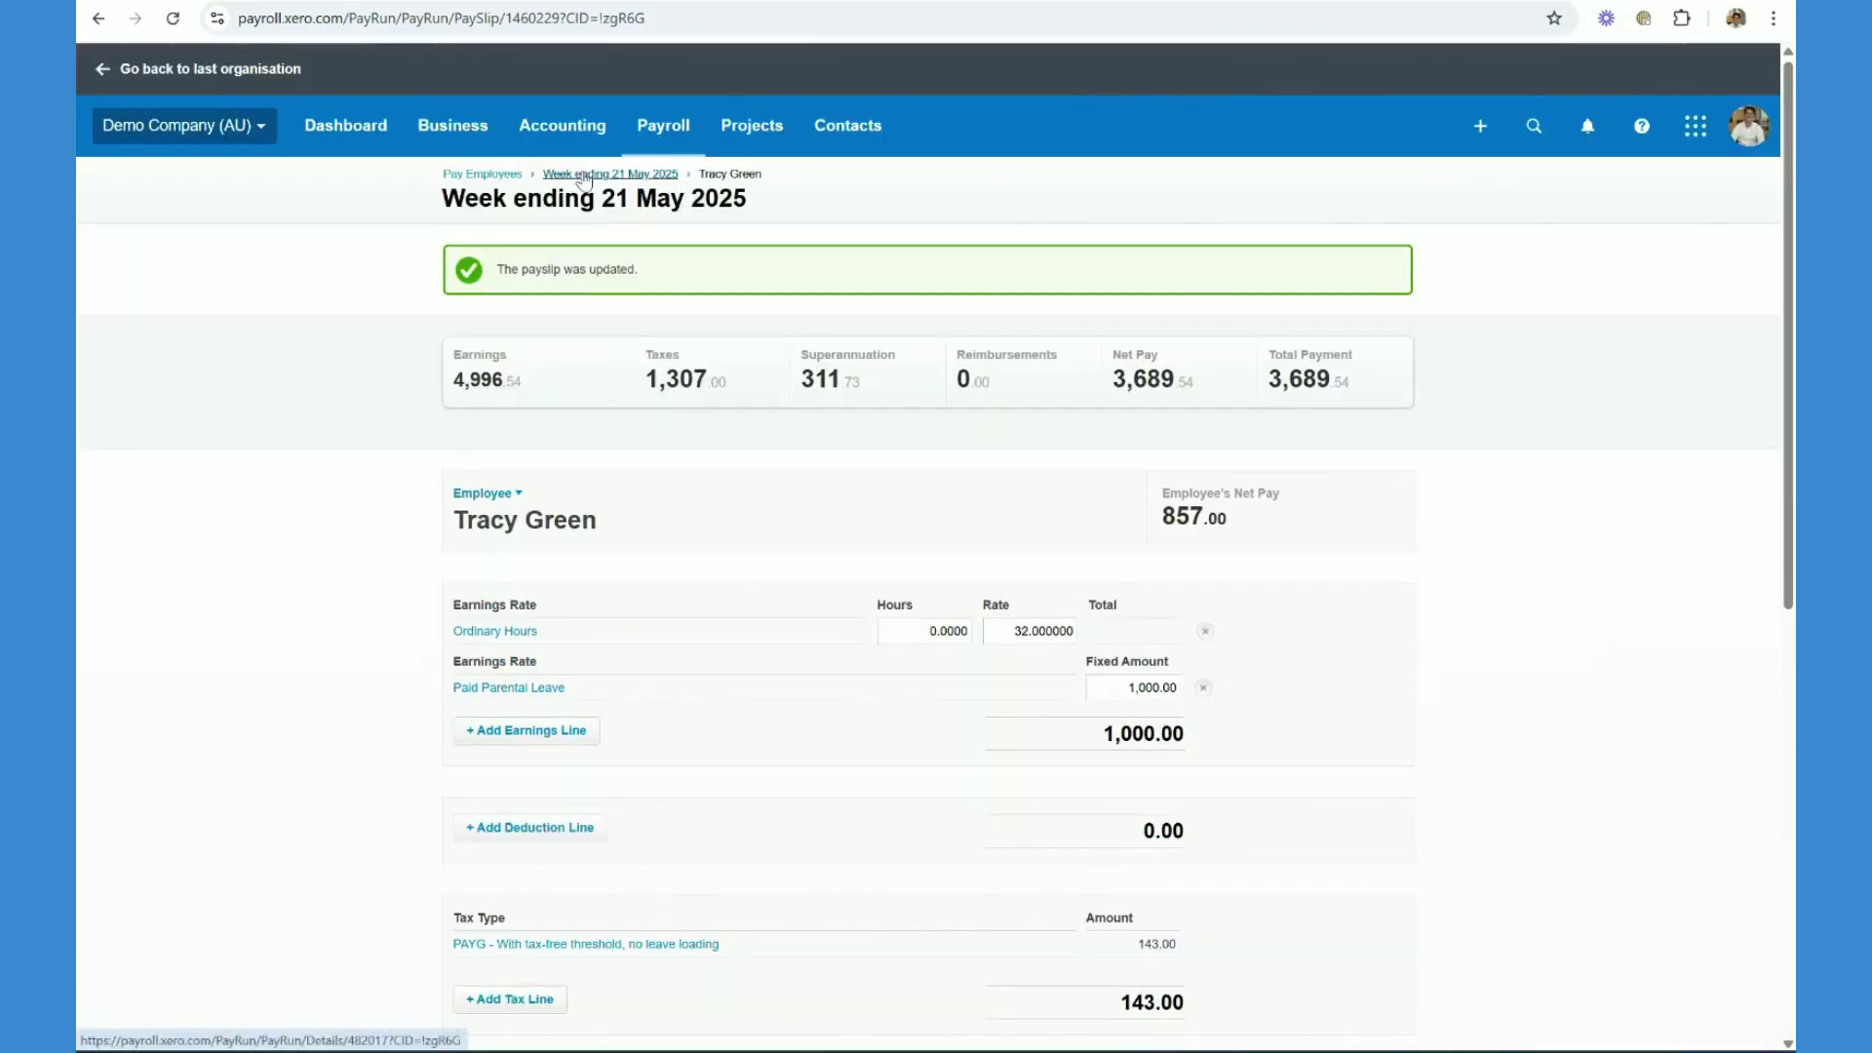
Post the week ending 21 May 2025 pay run and confirm the posting
click(583, 176)
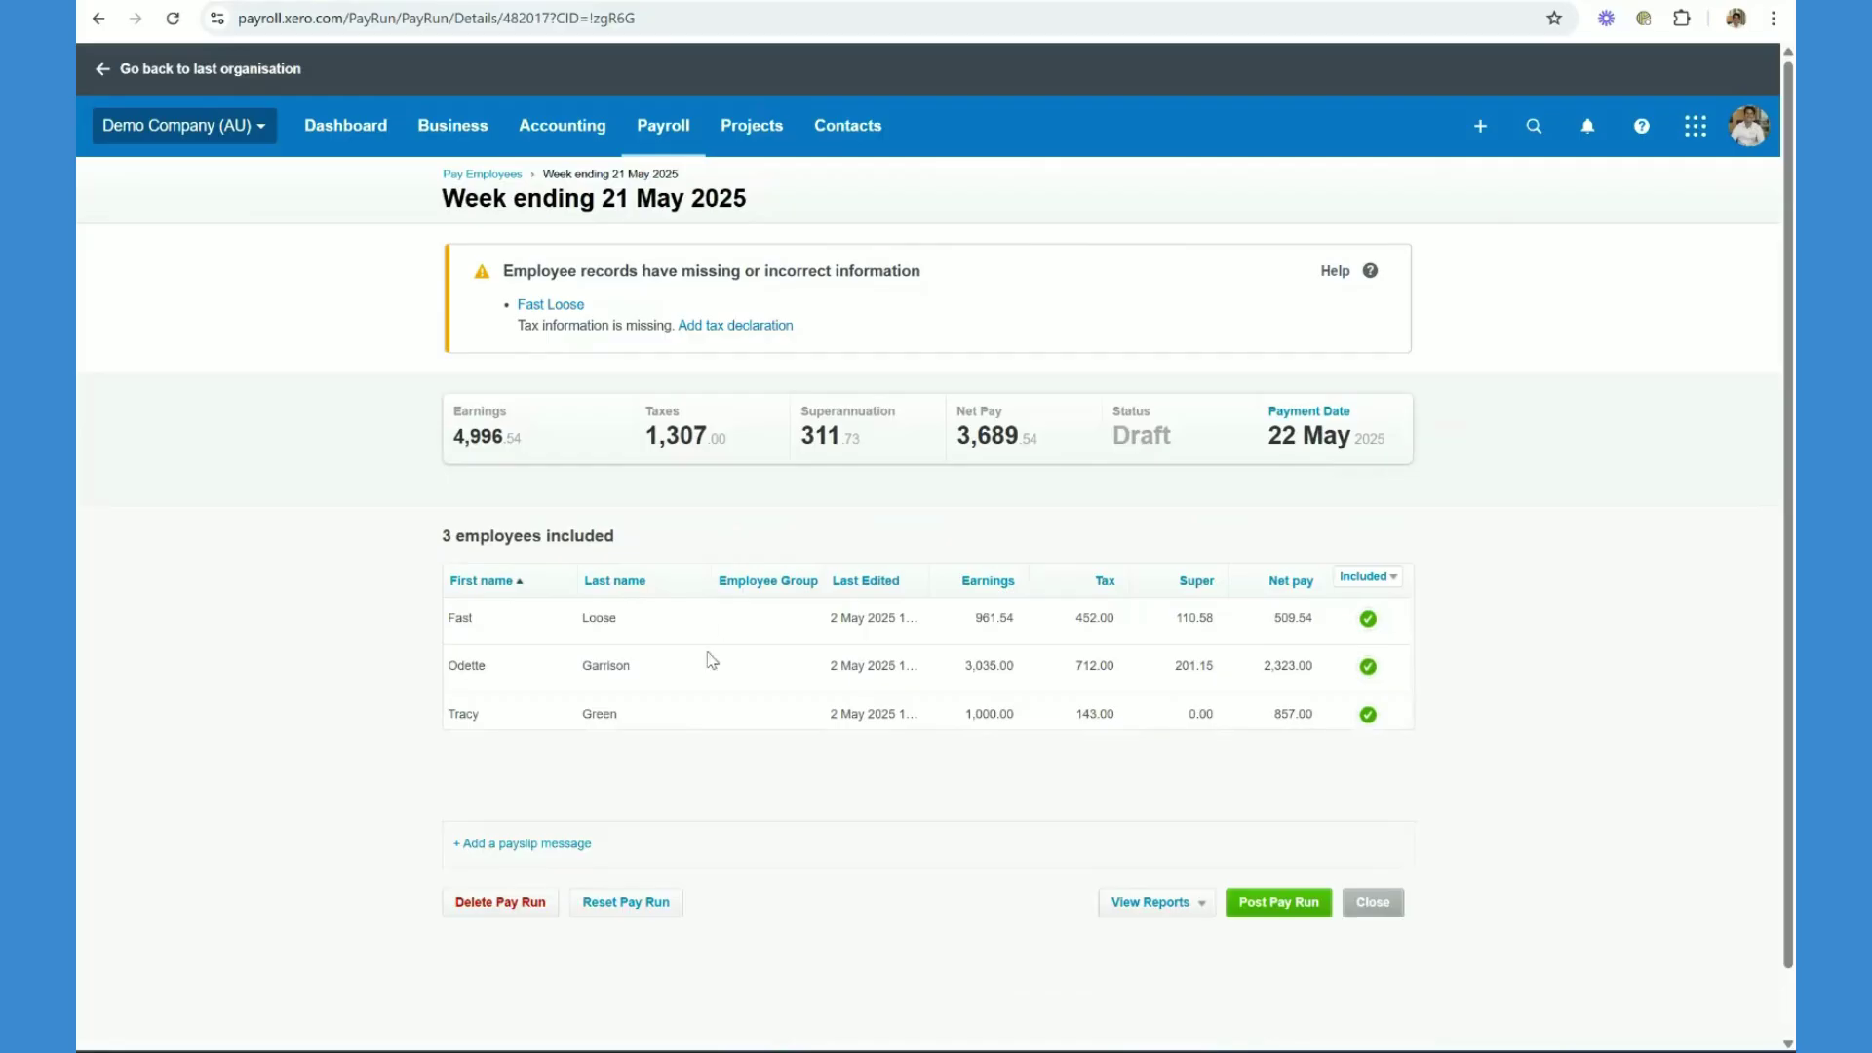
scroll(853, 800, down, 1)
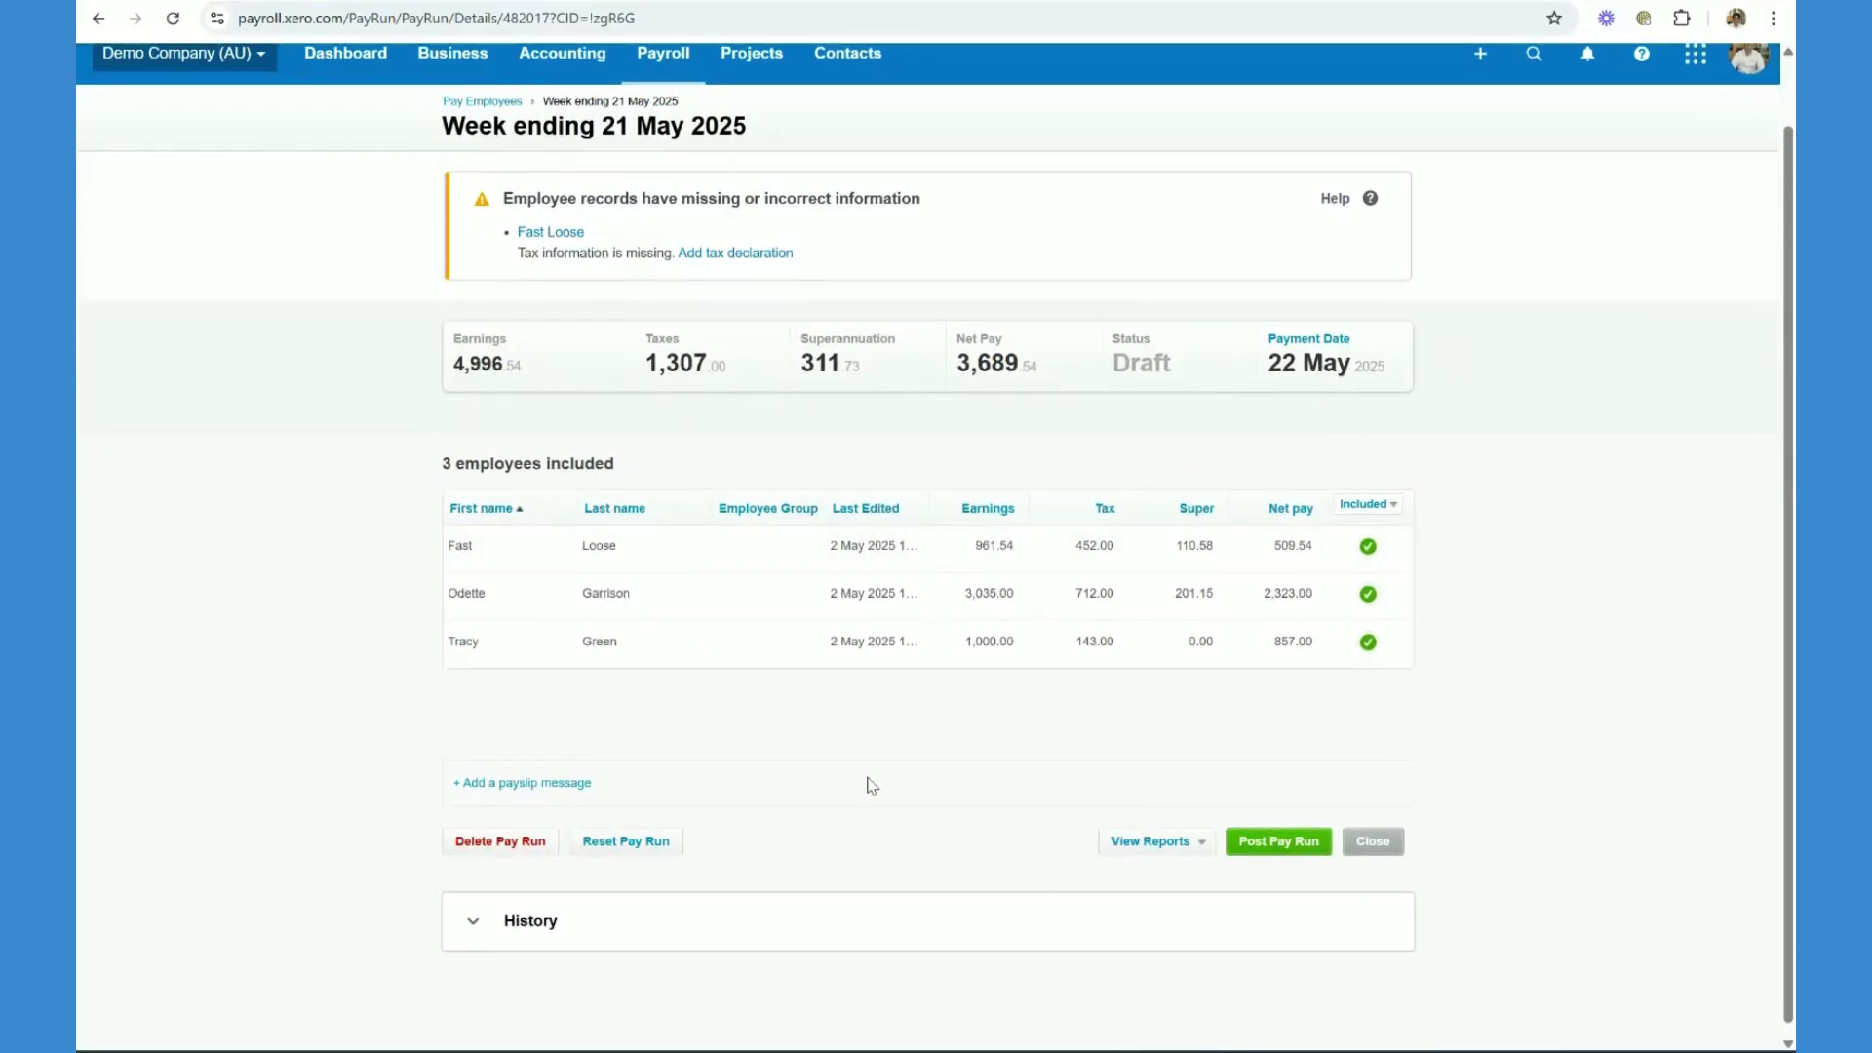
click(1279, 843)
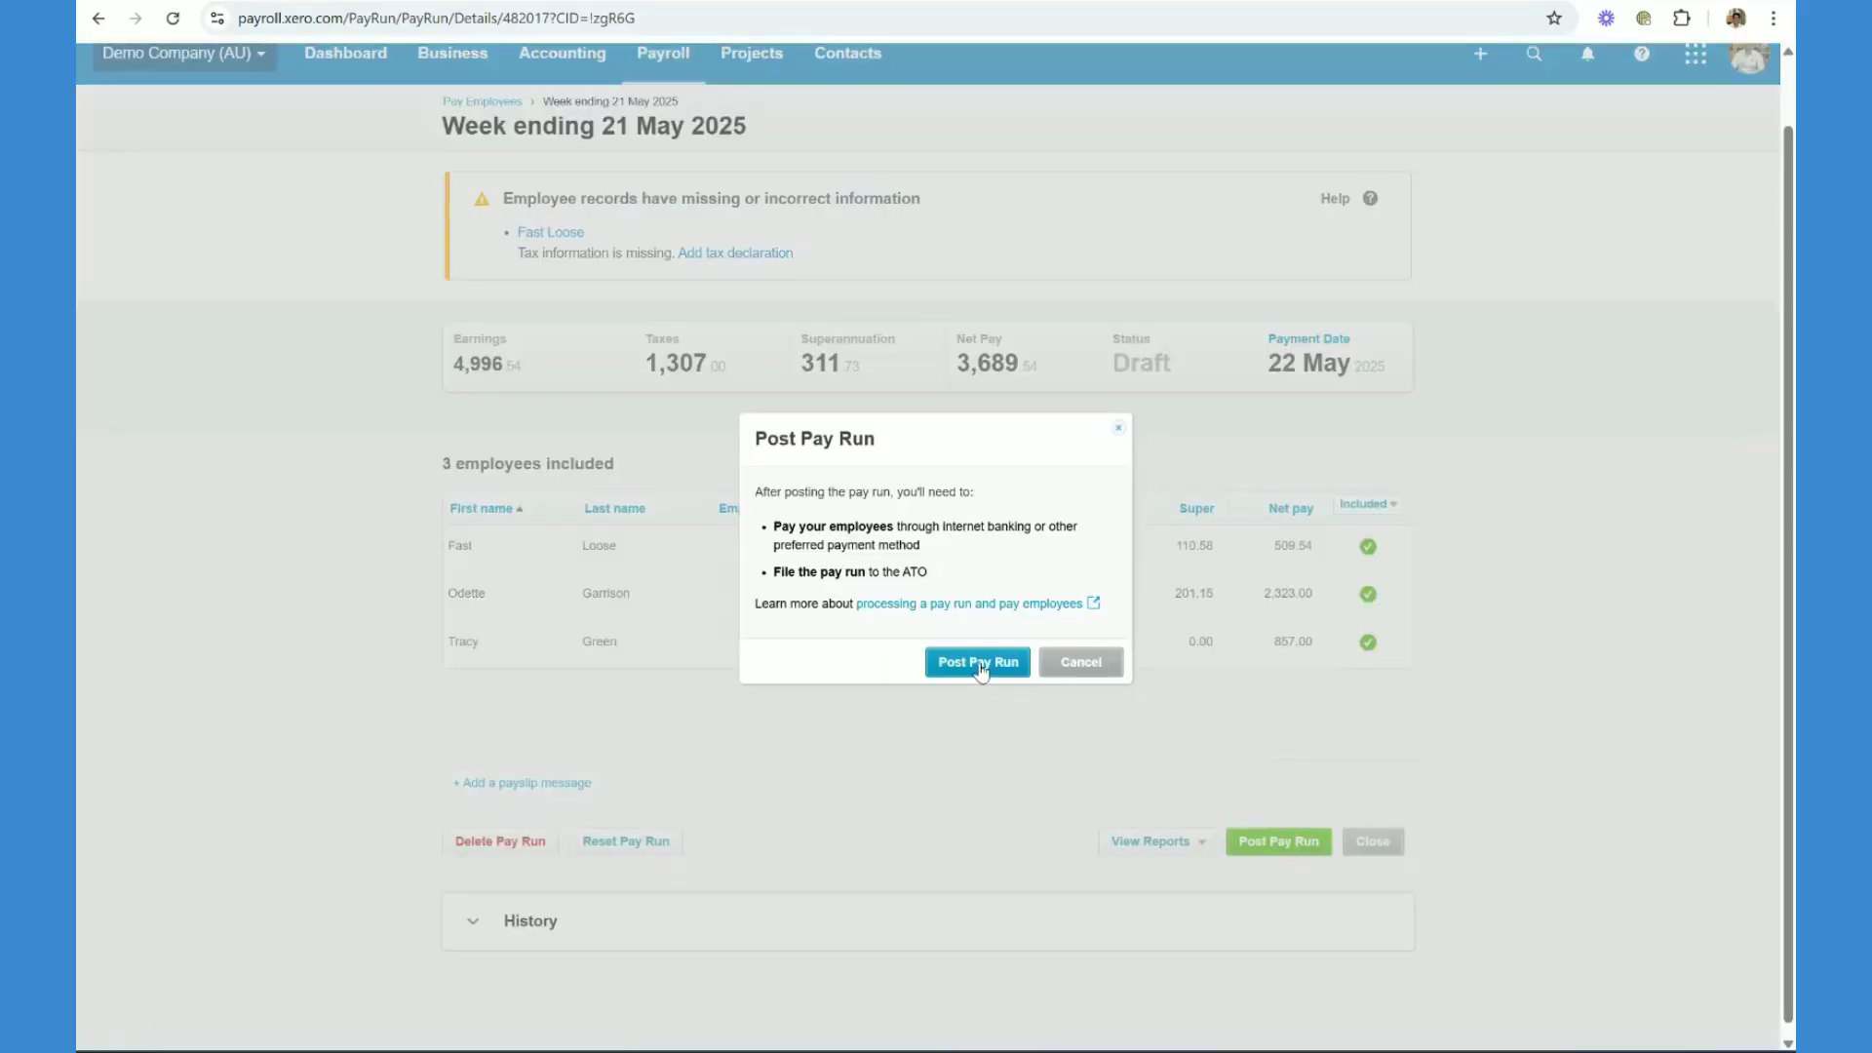
click(978, 663)
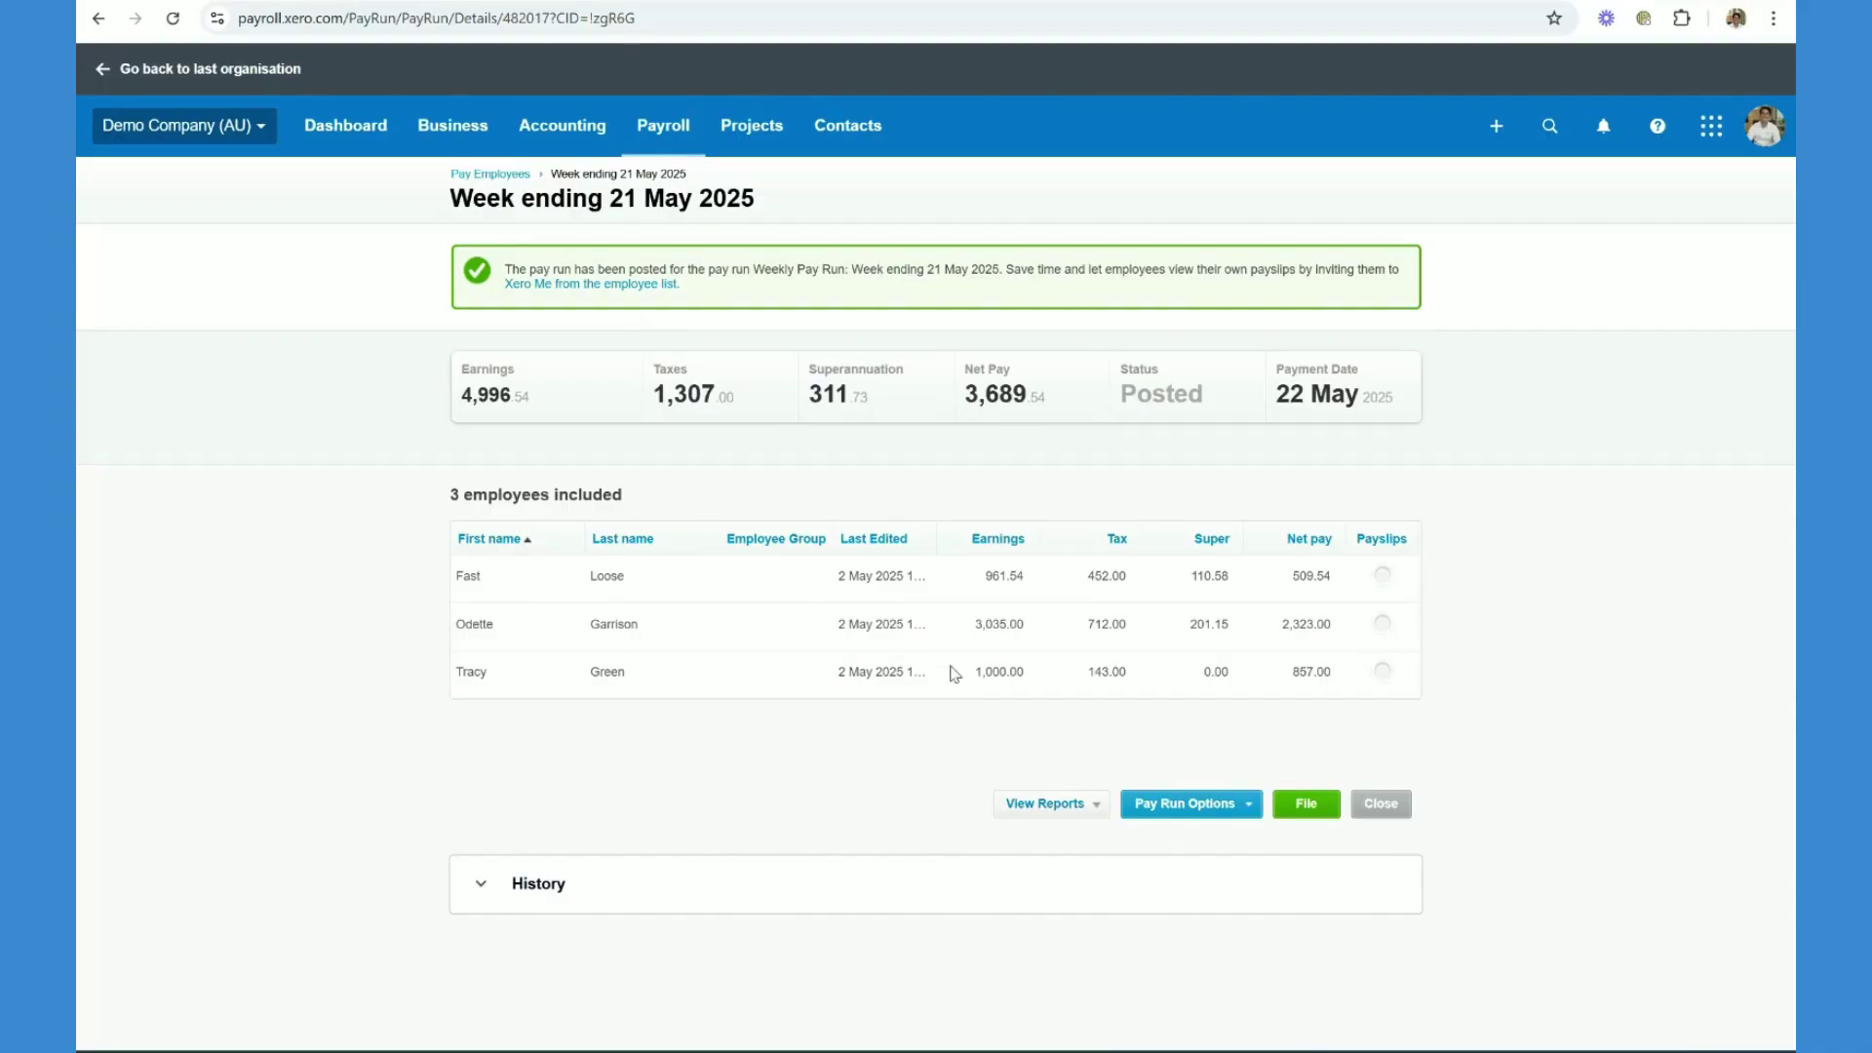
Open the pay run's Bank Payments report in a new browser tab
click(1193, 809)
click(1092, 811)
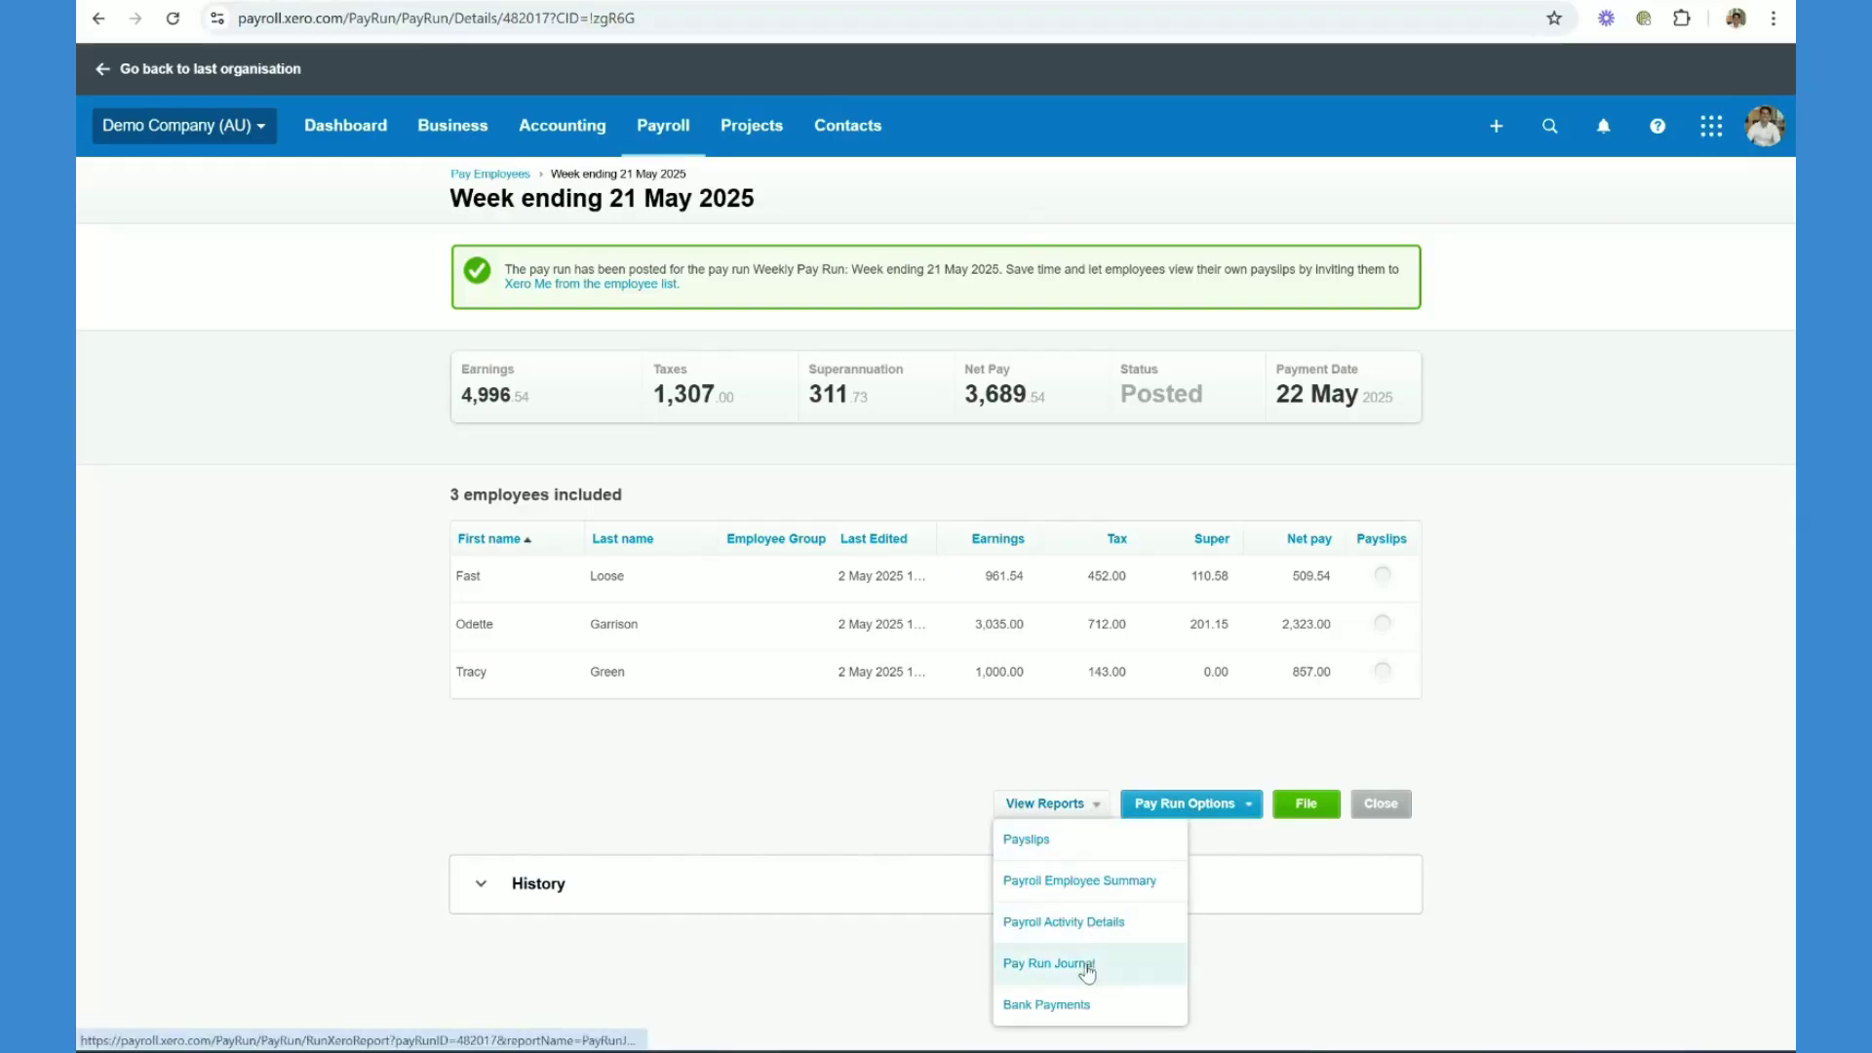
right_click(1066, 1004)
click(1167, 791)
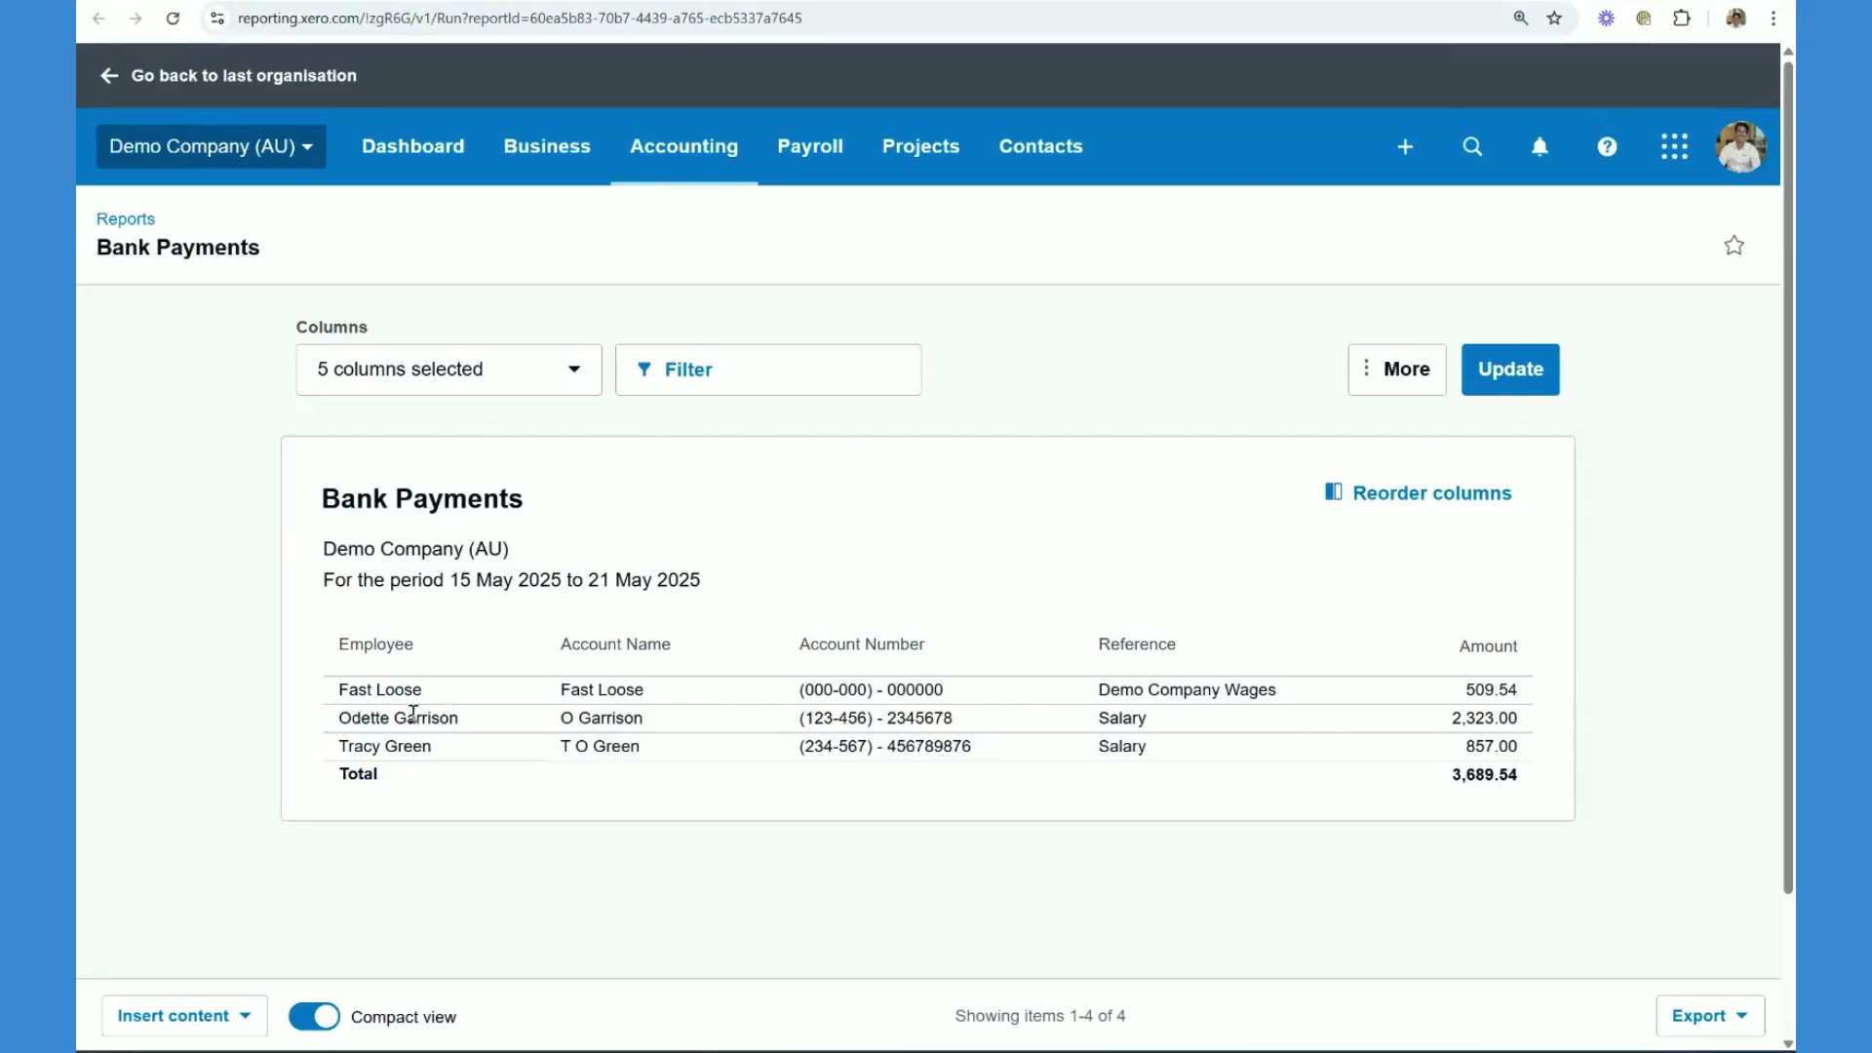
Check the employee payment rows against the 3,689.54 total, then return to the pay run
drag(347, 712, 627, 832)
click(901, 782)
drag(1472, 679, 1463, 771)
click(1515, 768)
click(1345, 808)
key(alt+Left)
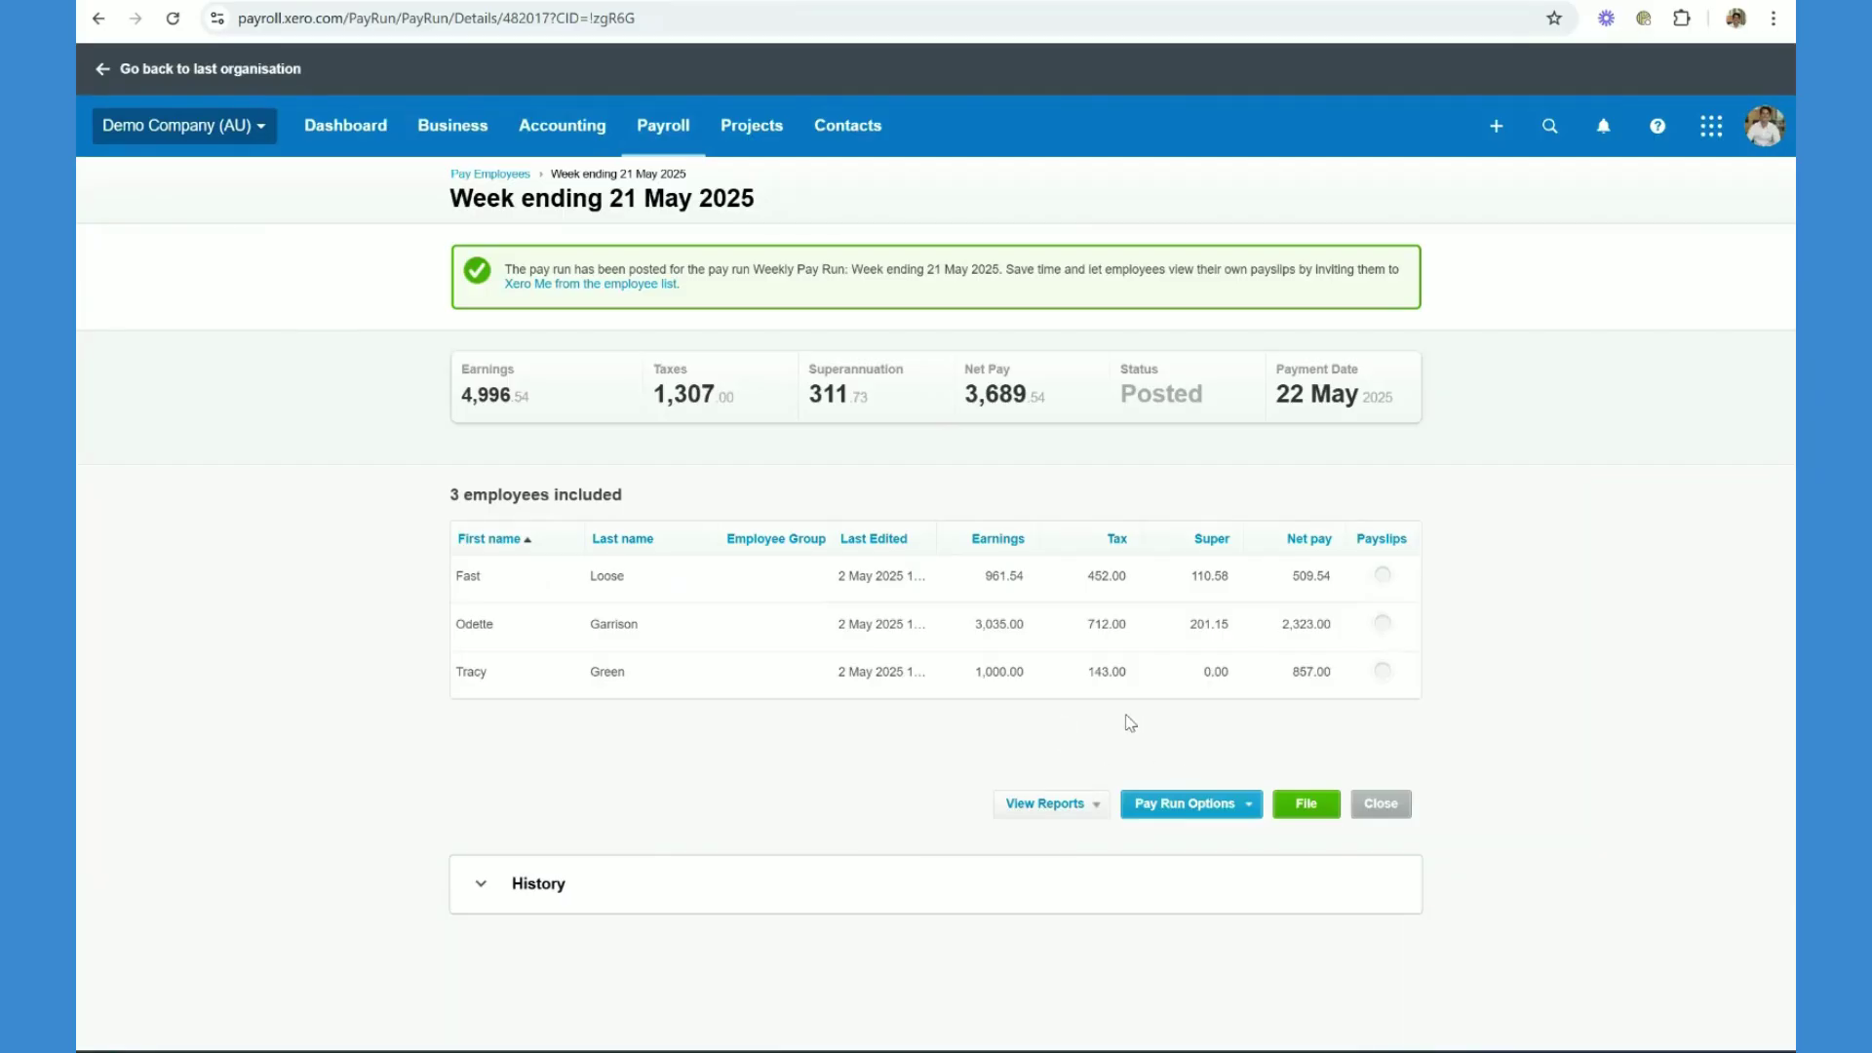
Download the ABA bank file 20250502.aba via Pay Run Options
click(1213, 813)
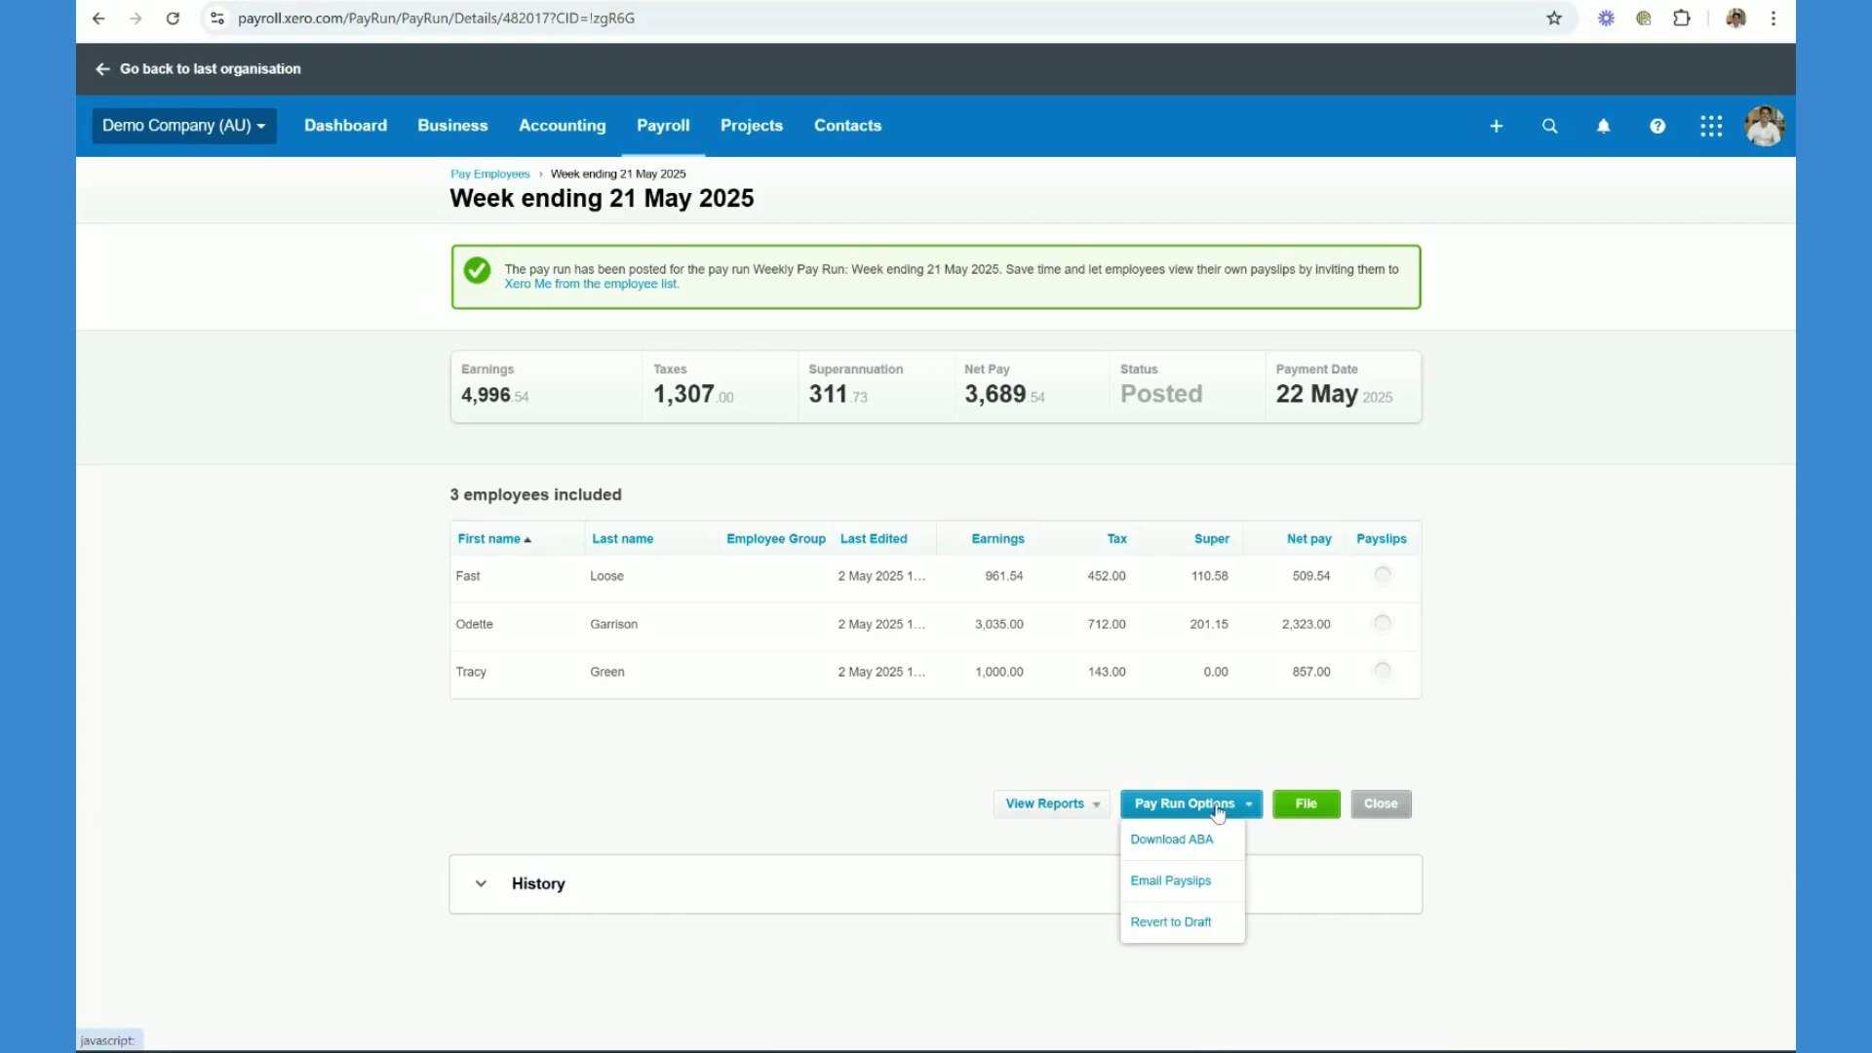
click(1180, 841)
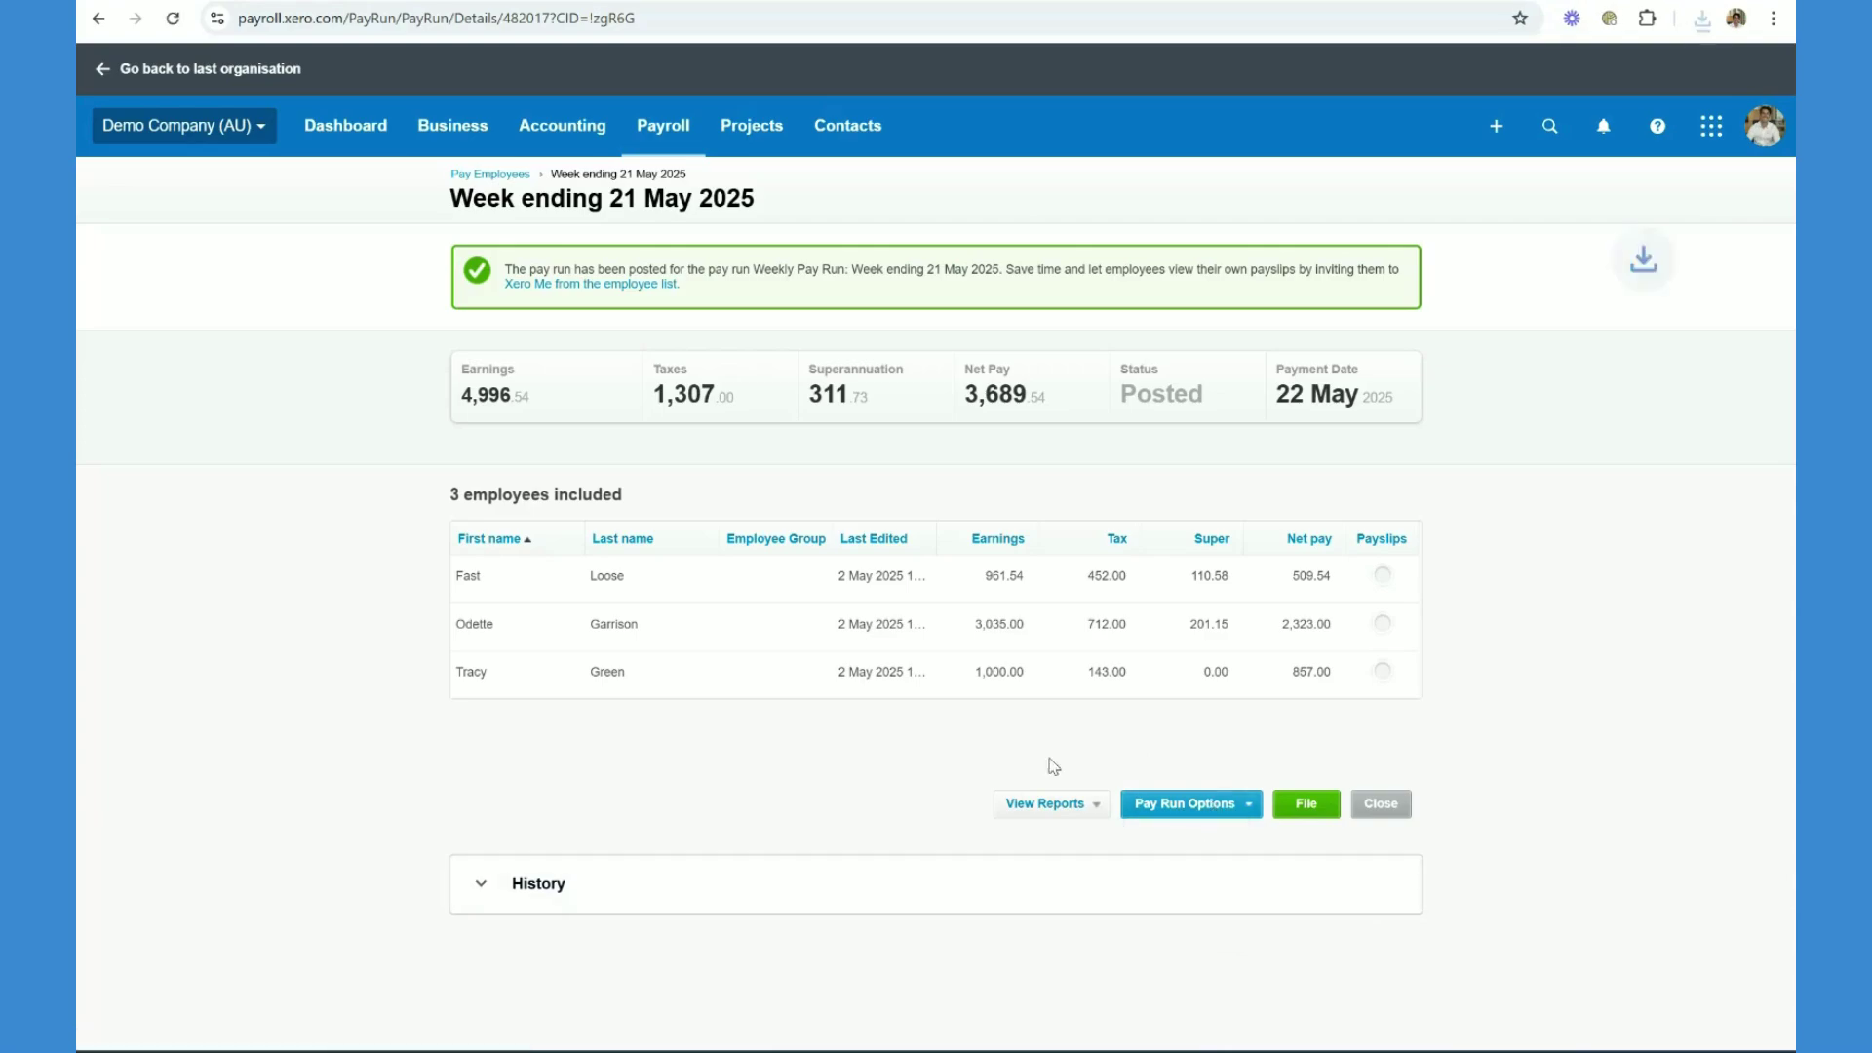
mouse_move(1538, 84)
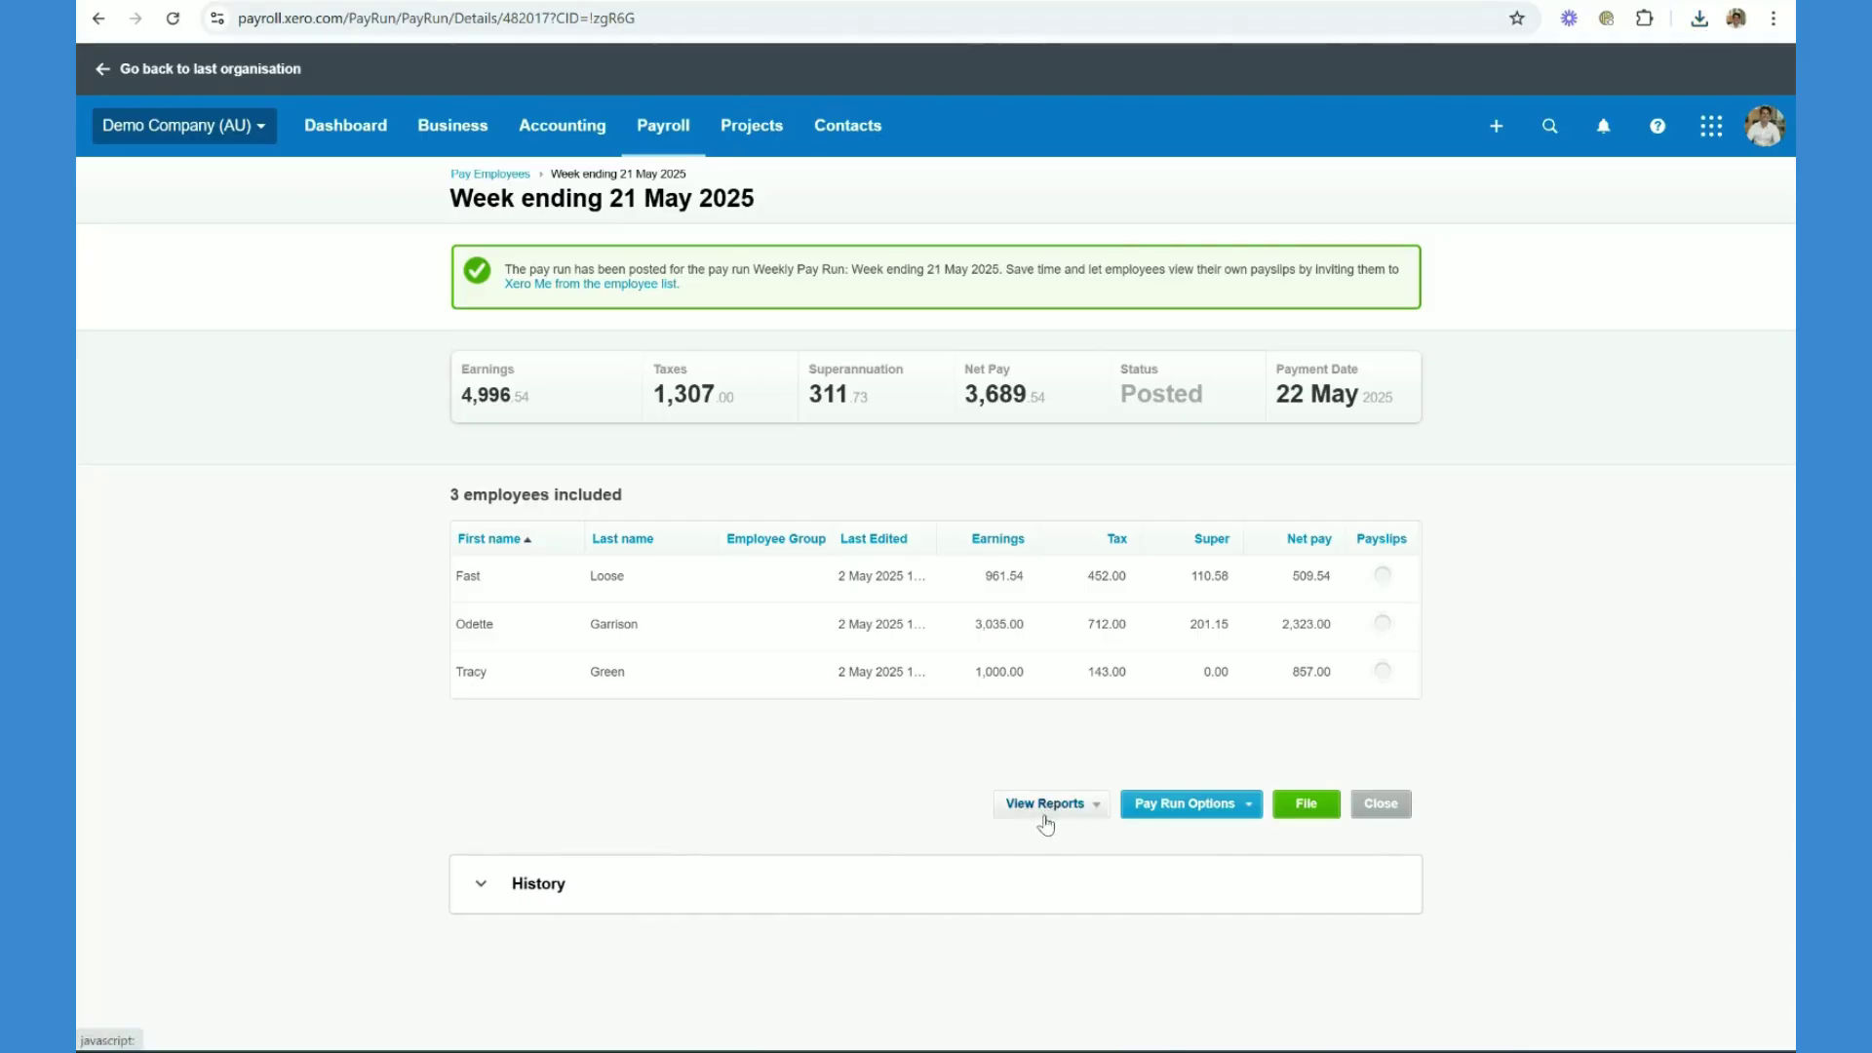
Email payslips to all three employees via Pay Run Options > Email Payslips
click(1187, 814)
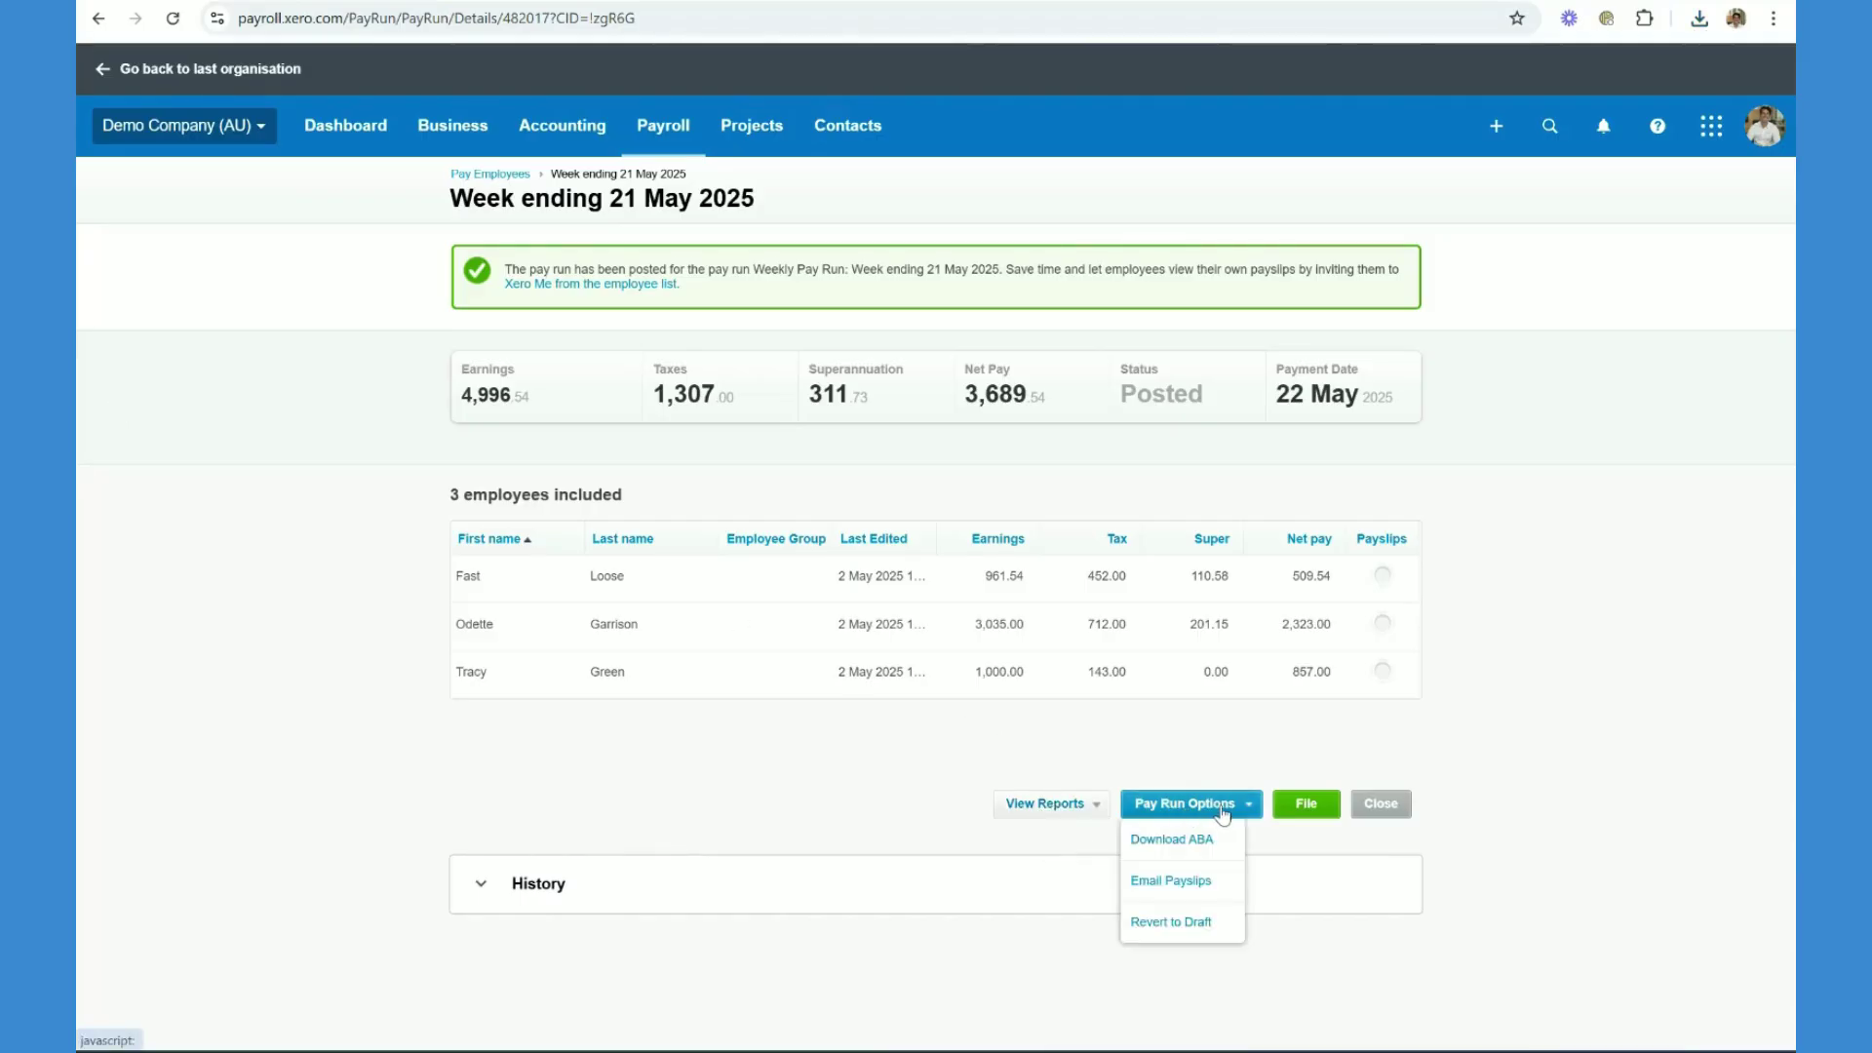
click(1207, 883)
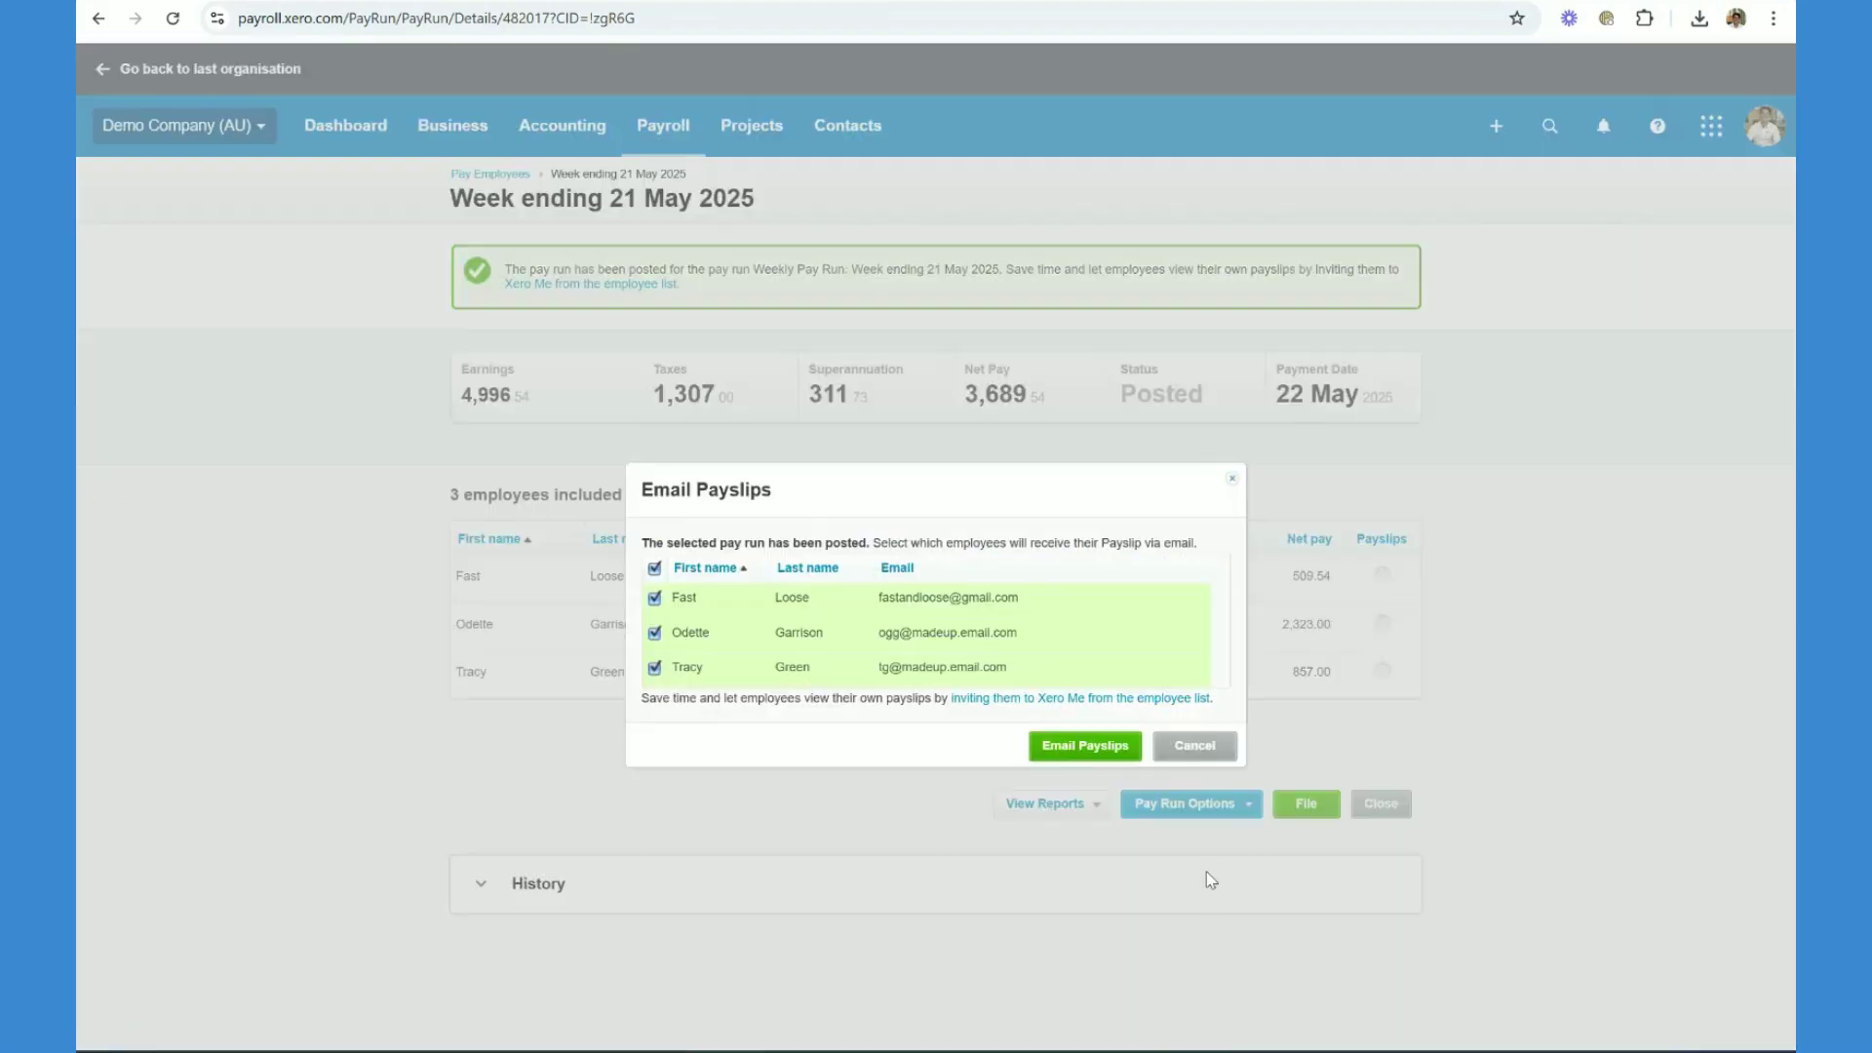
click(1099, 757)
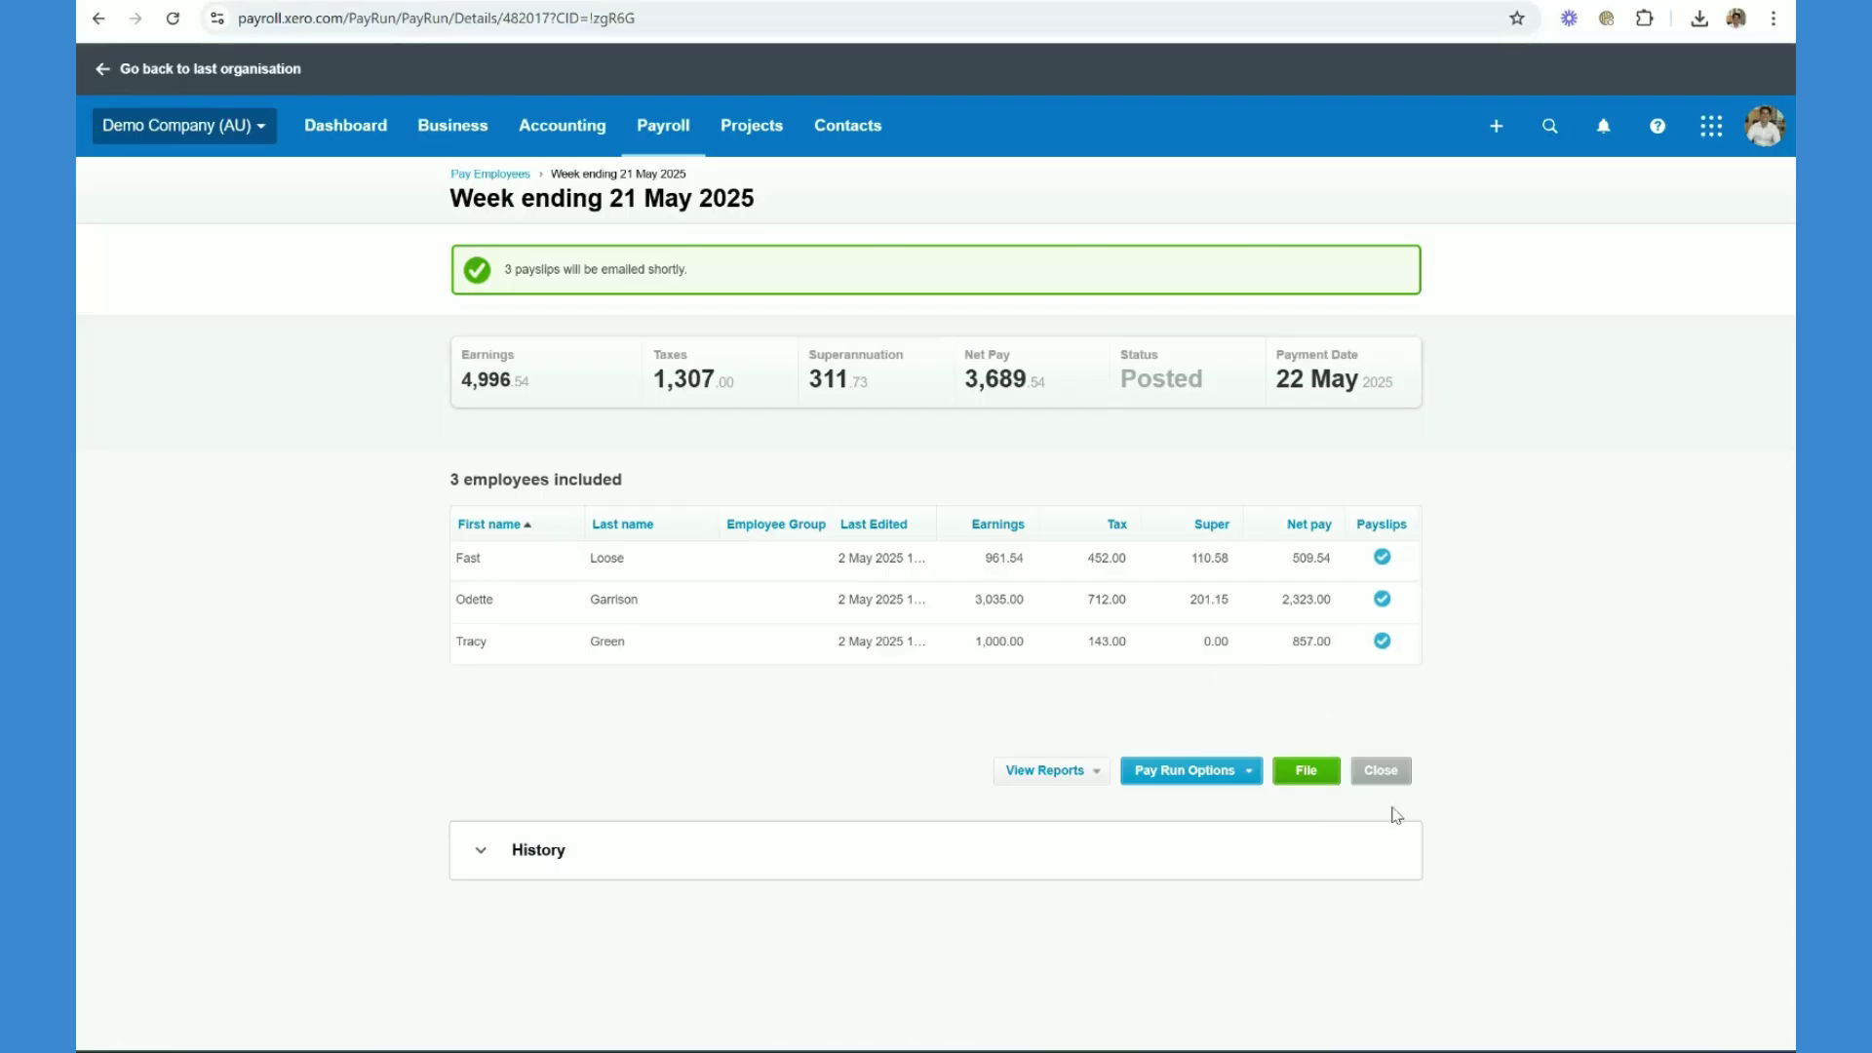
Start STP filing and tick the Authorisation to file acceptance checkbox
click(1305, 769)
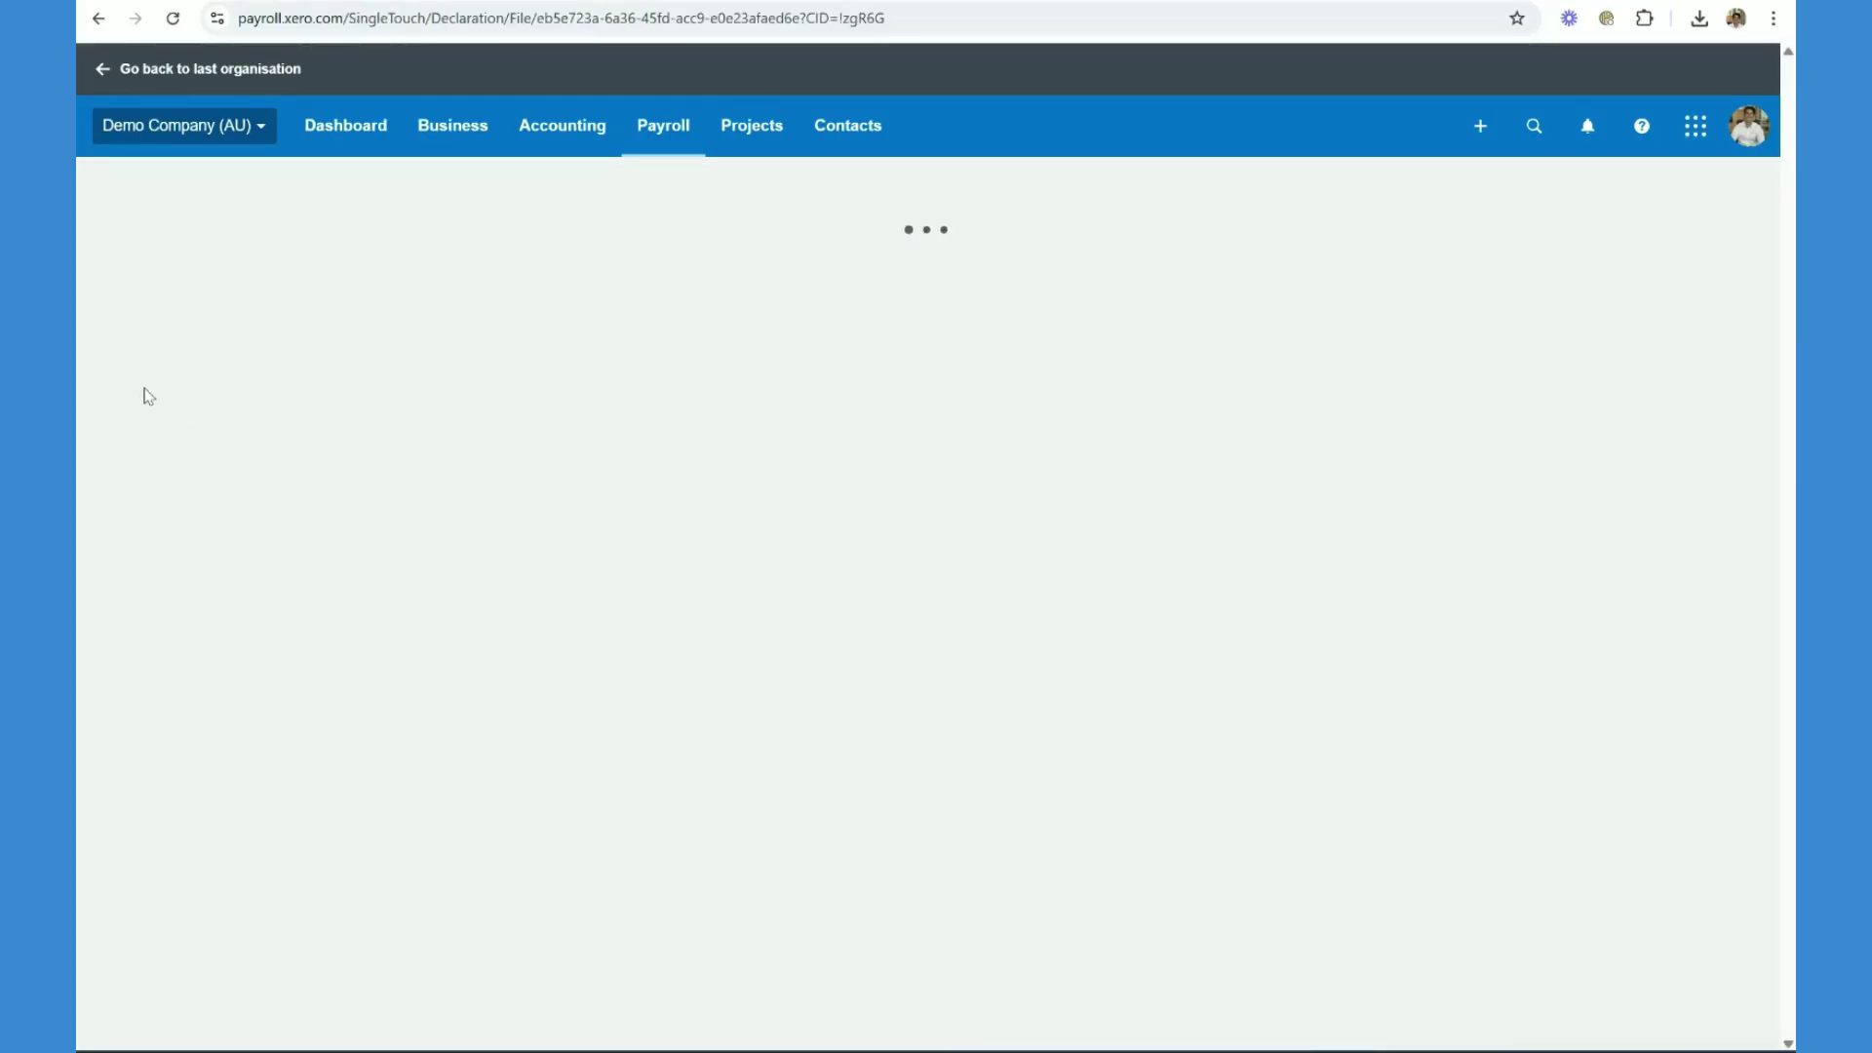
scroll(536, 519, down, 1)
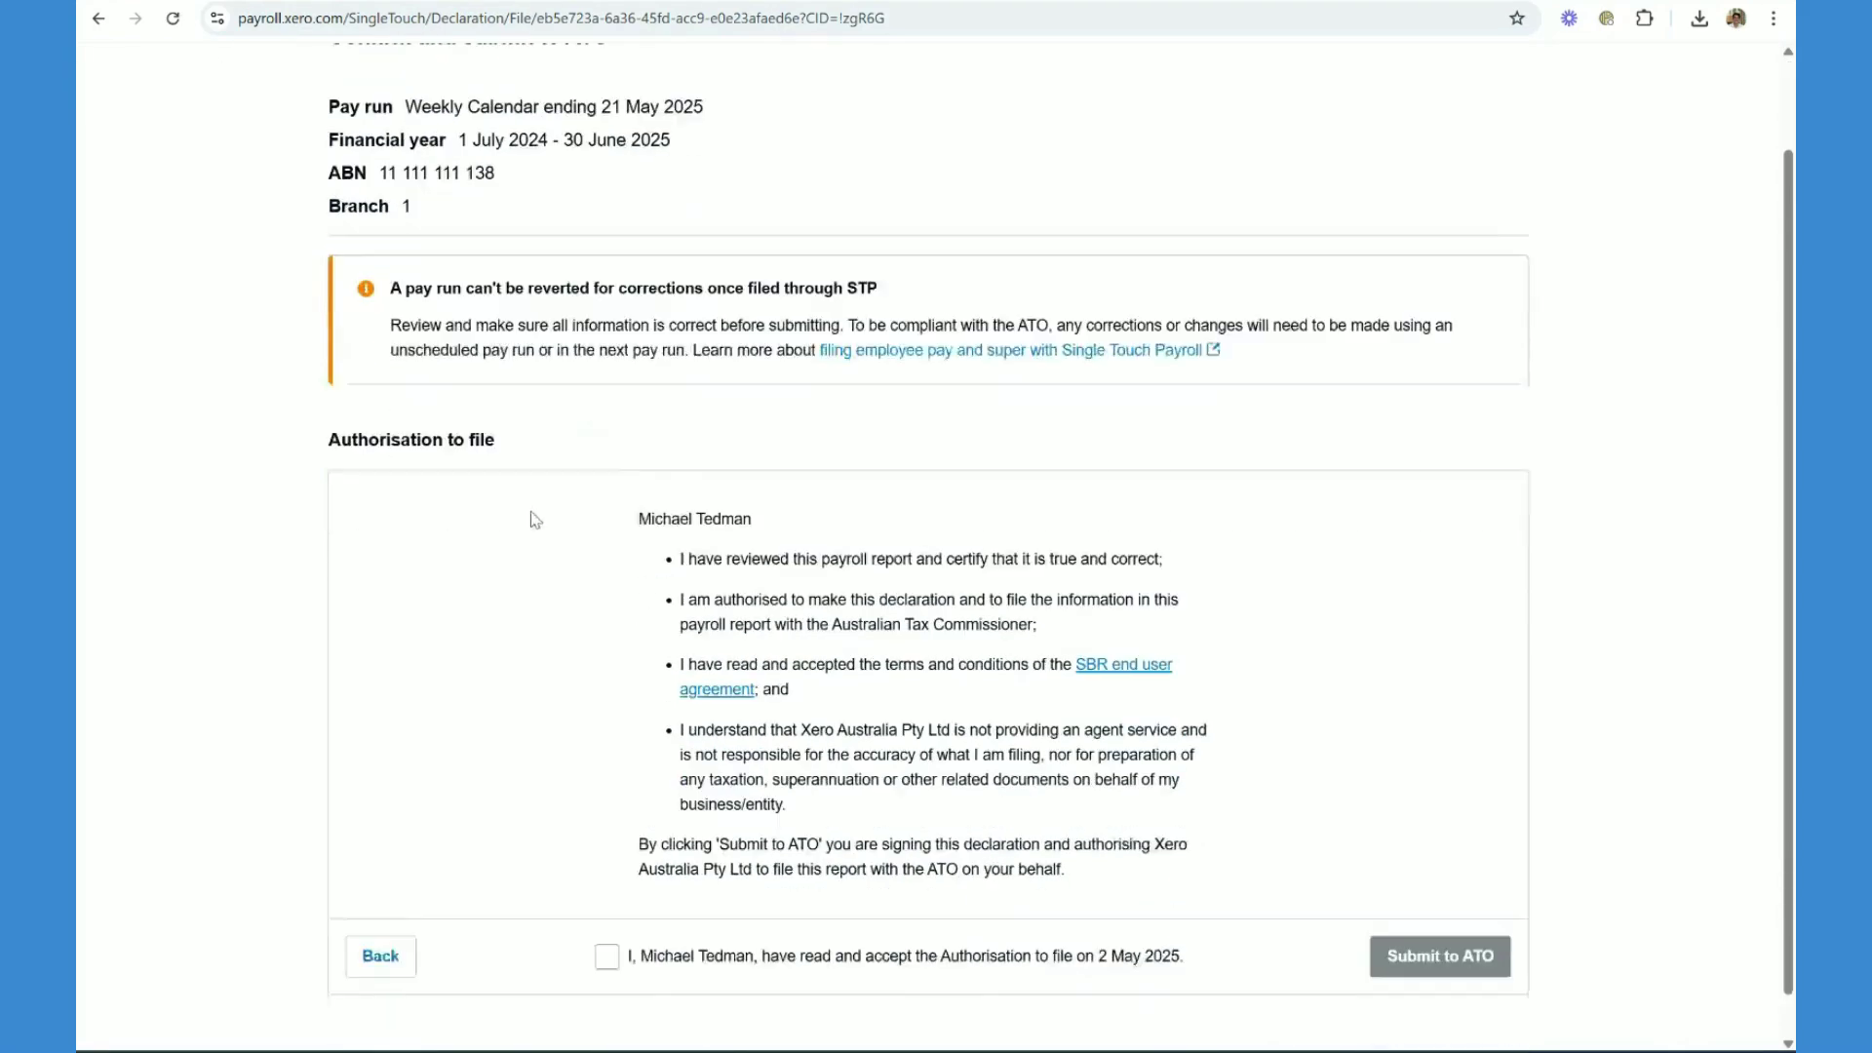
scroll(535, 520, down, 1)
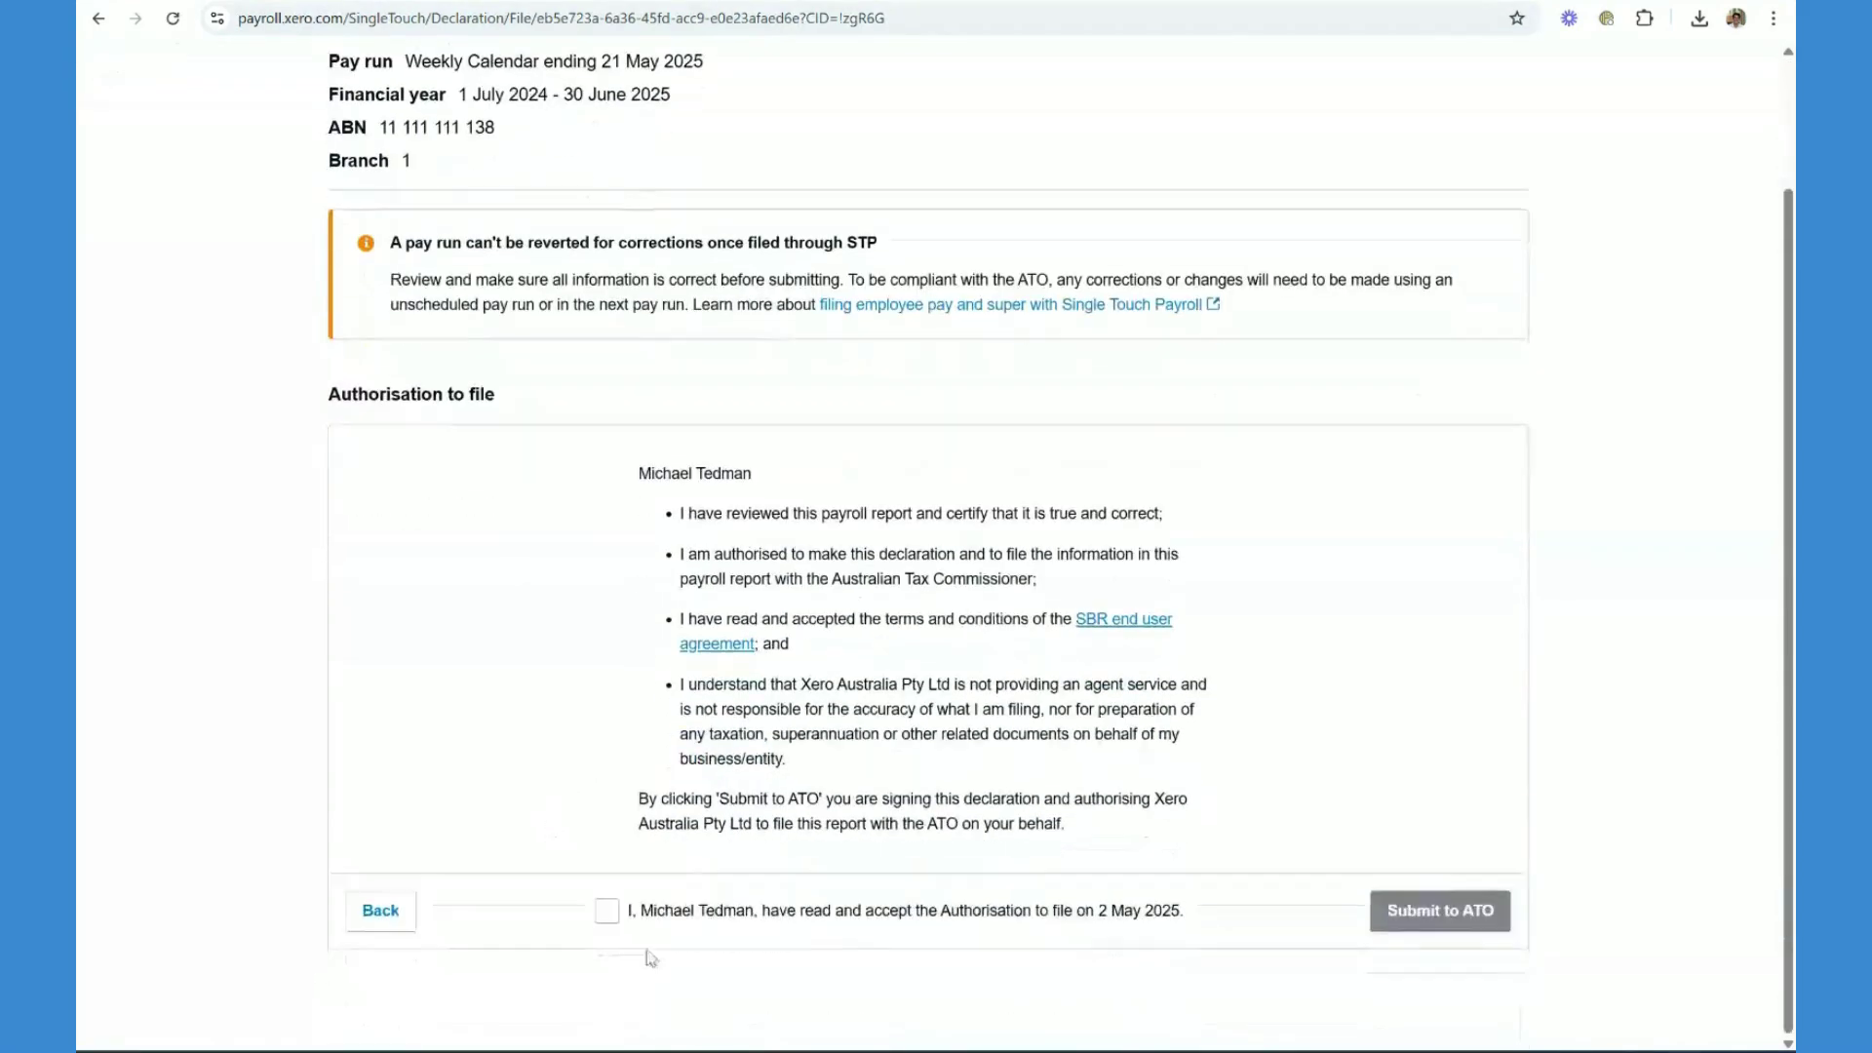
click(606, 911)
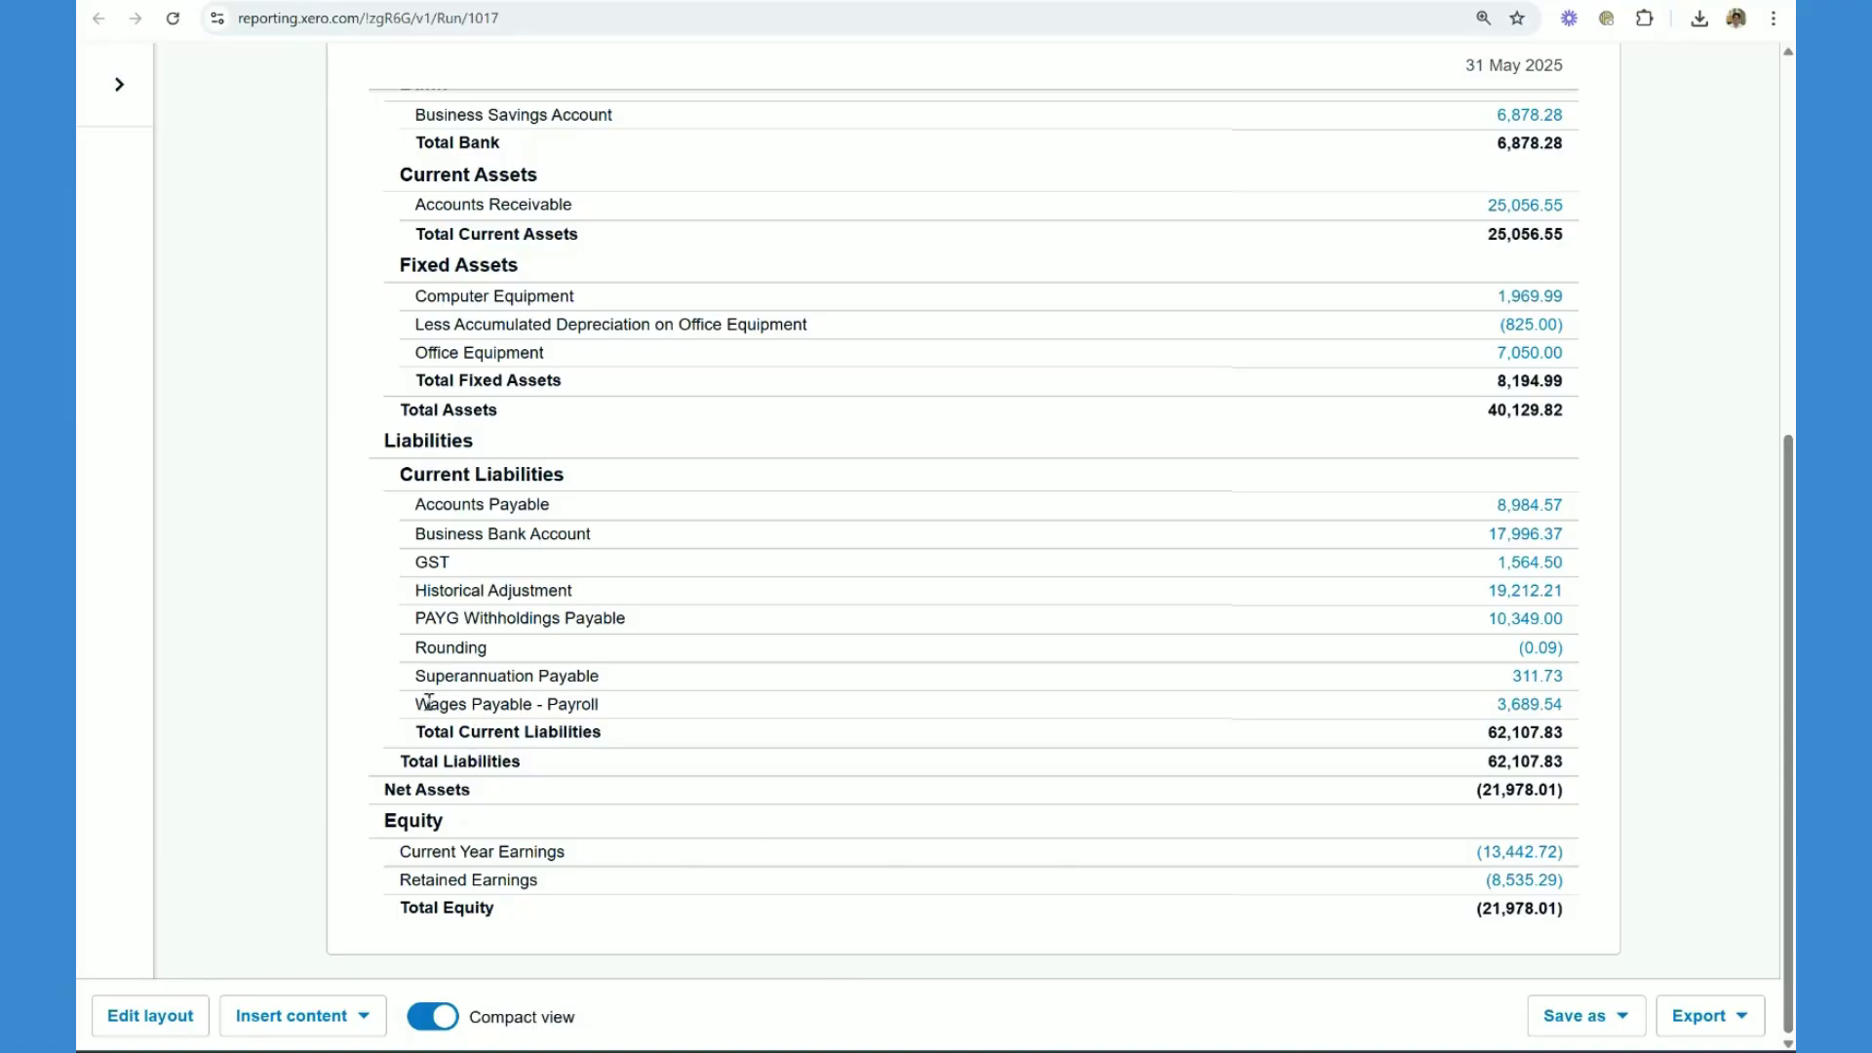
Compare Wages Payable - Payroll 3,689.54 on the Balance Sheet and Pay Run Journal, then go to reconciliation
drag(453, 701, 1599, 706)
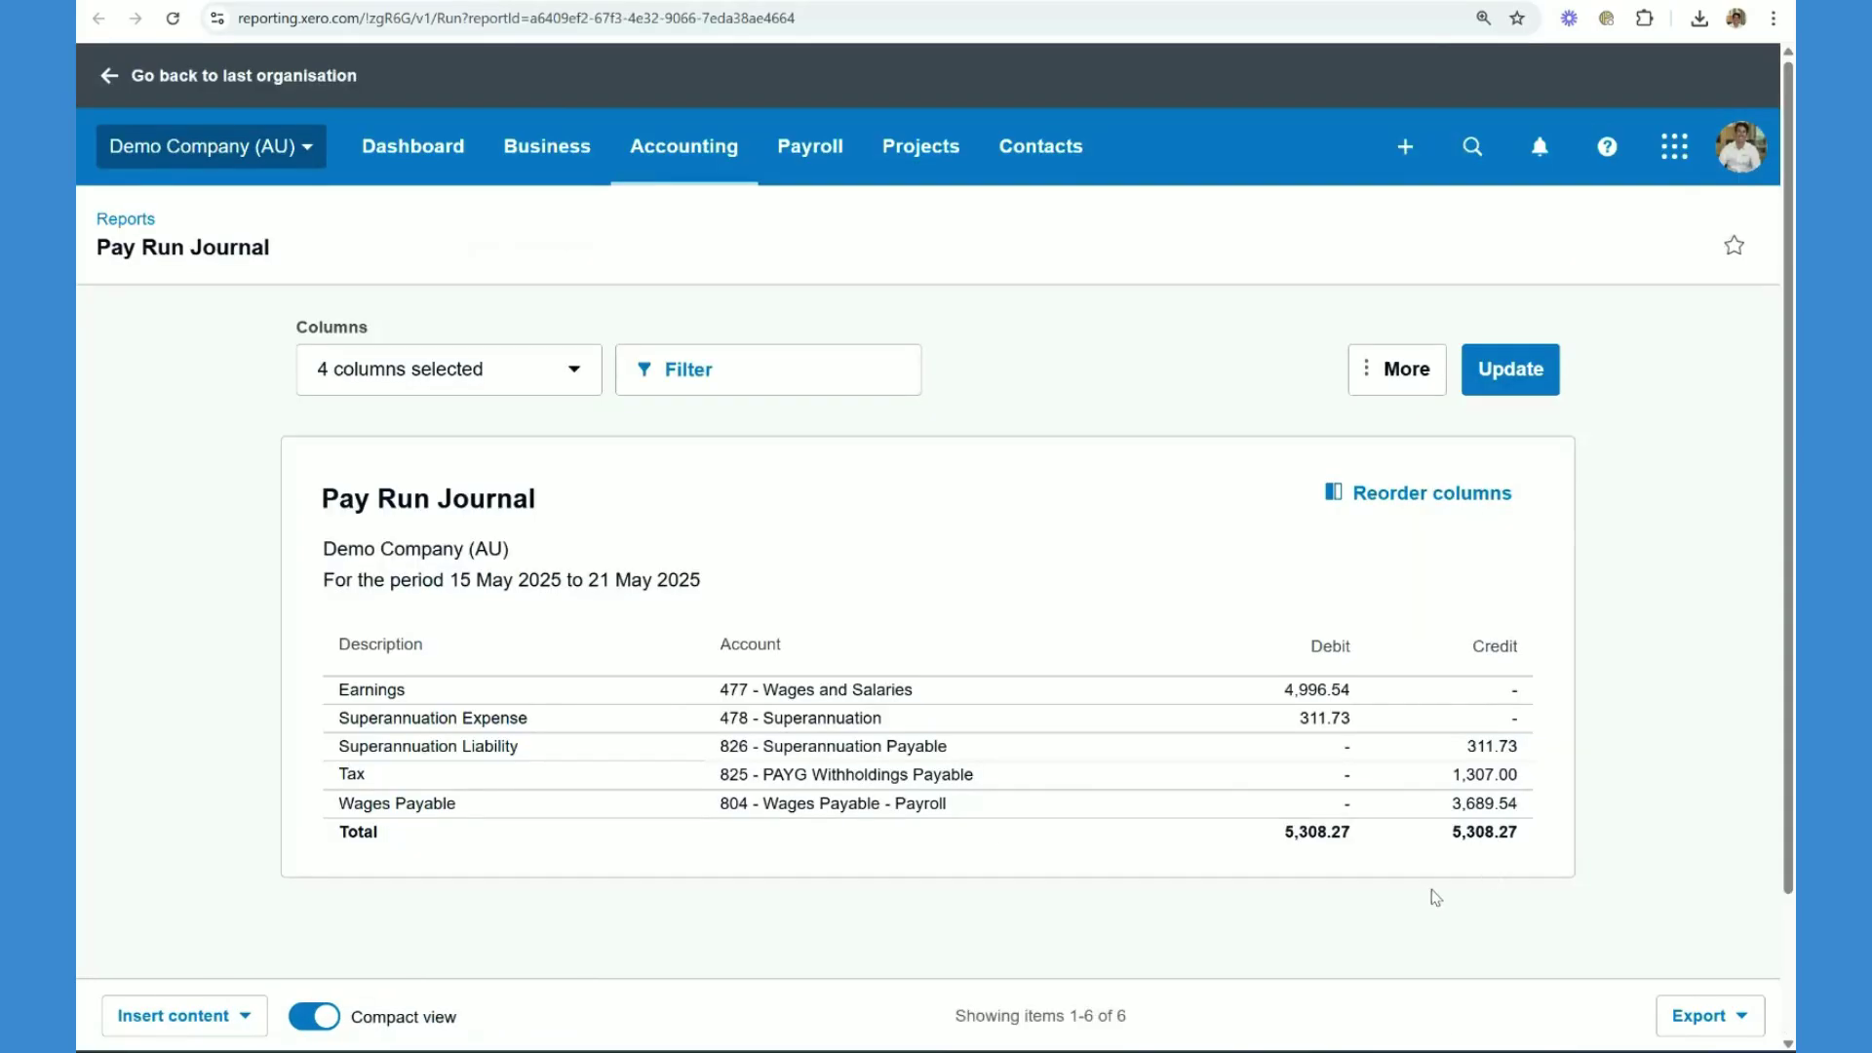
drag(1451, 809, 1521, 810)
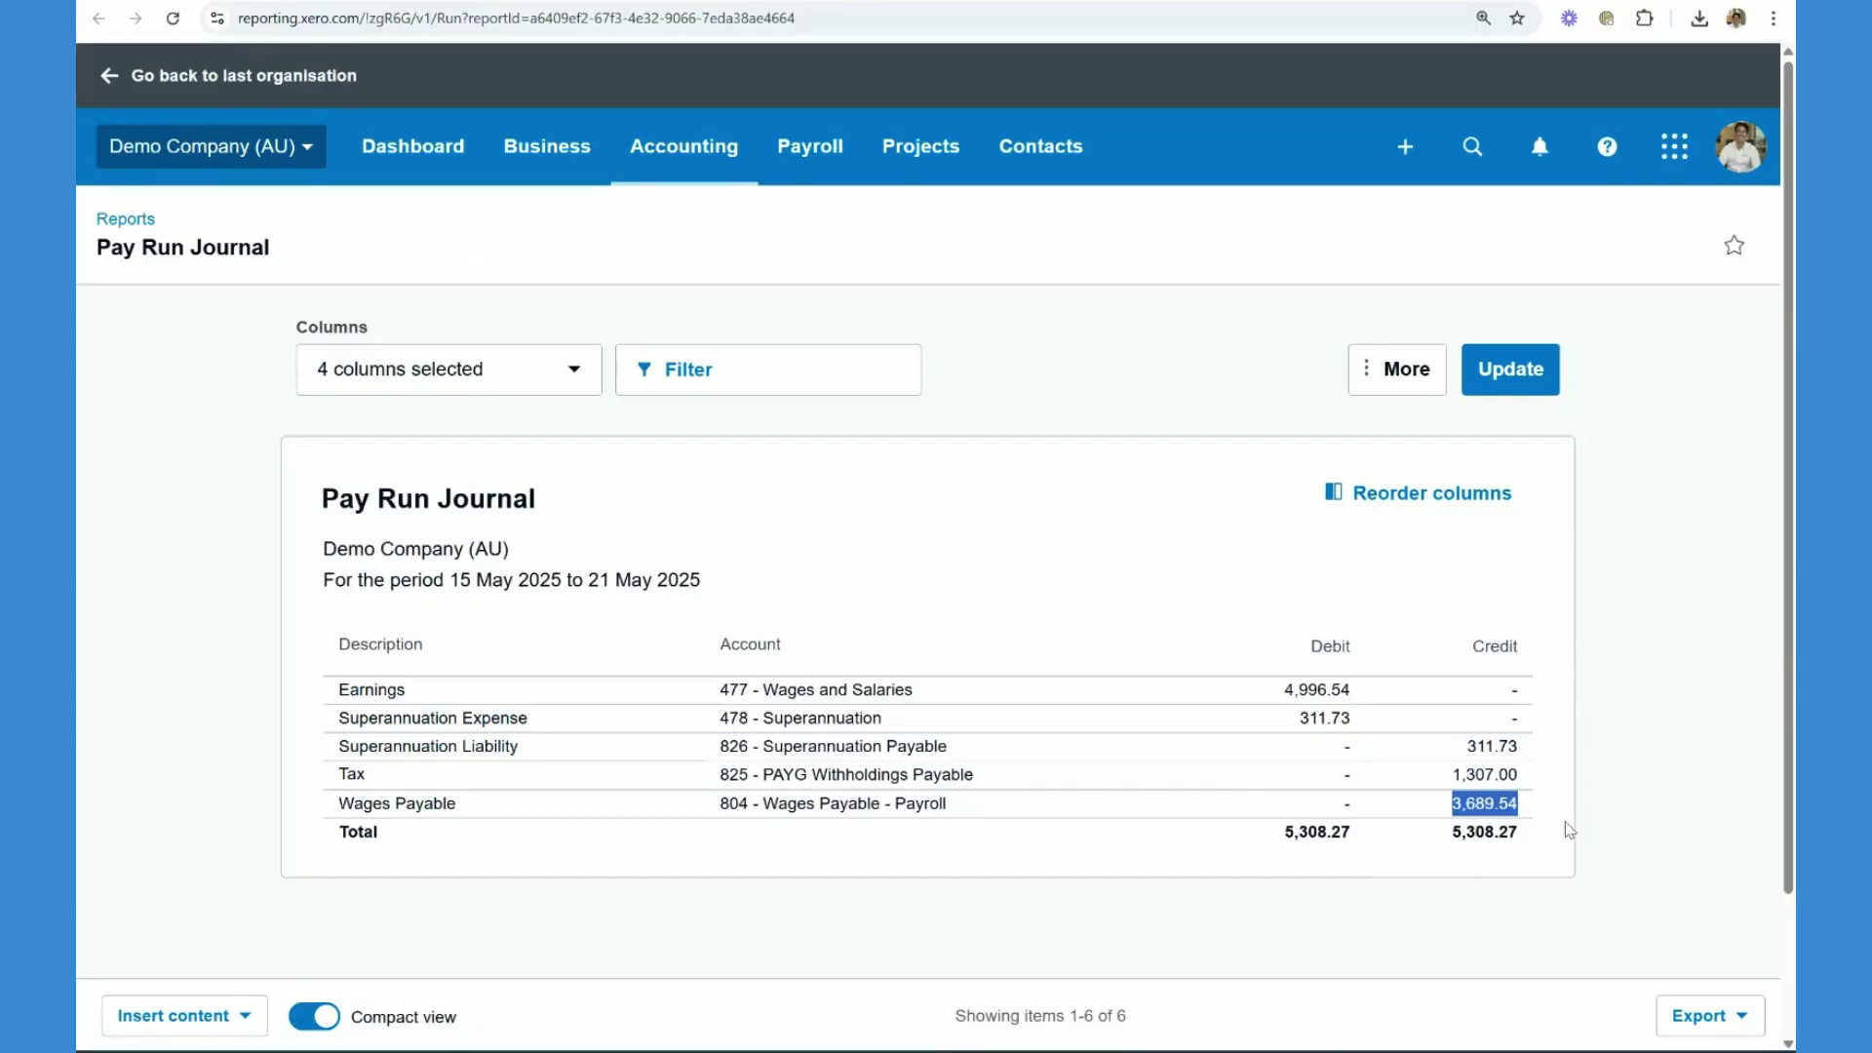
key(ctrl+Tab)
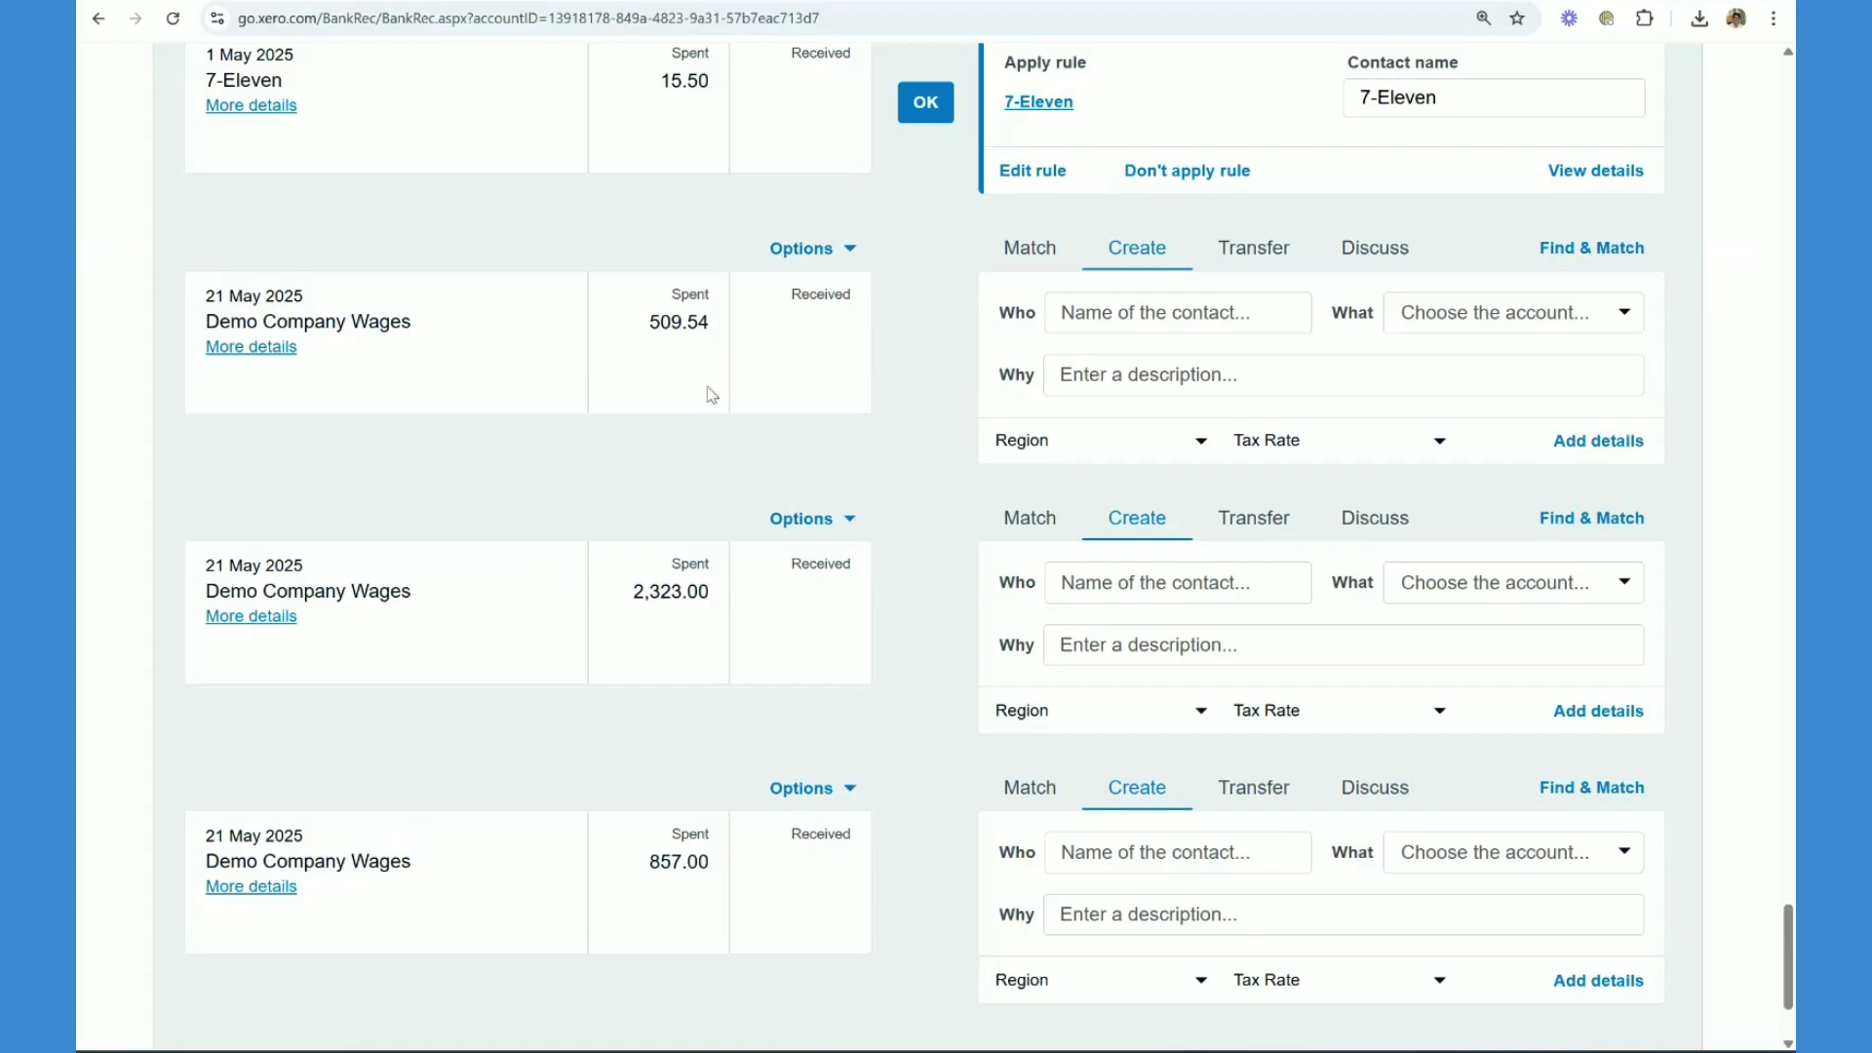
Reconcile the 509.54 payment: Who Wages, 804 Wages Payable - Payroll, Why 'Wages WE 21.5.2025'
click(1122, 306)
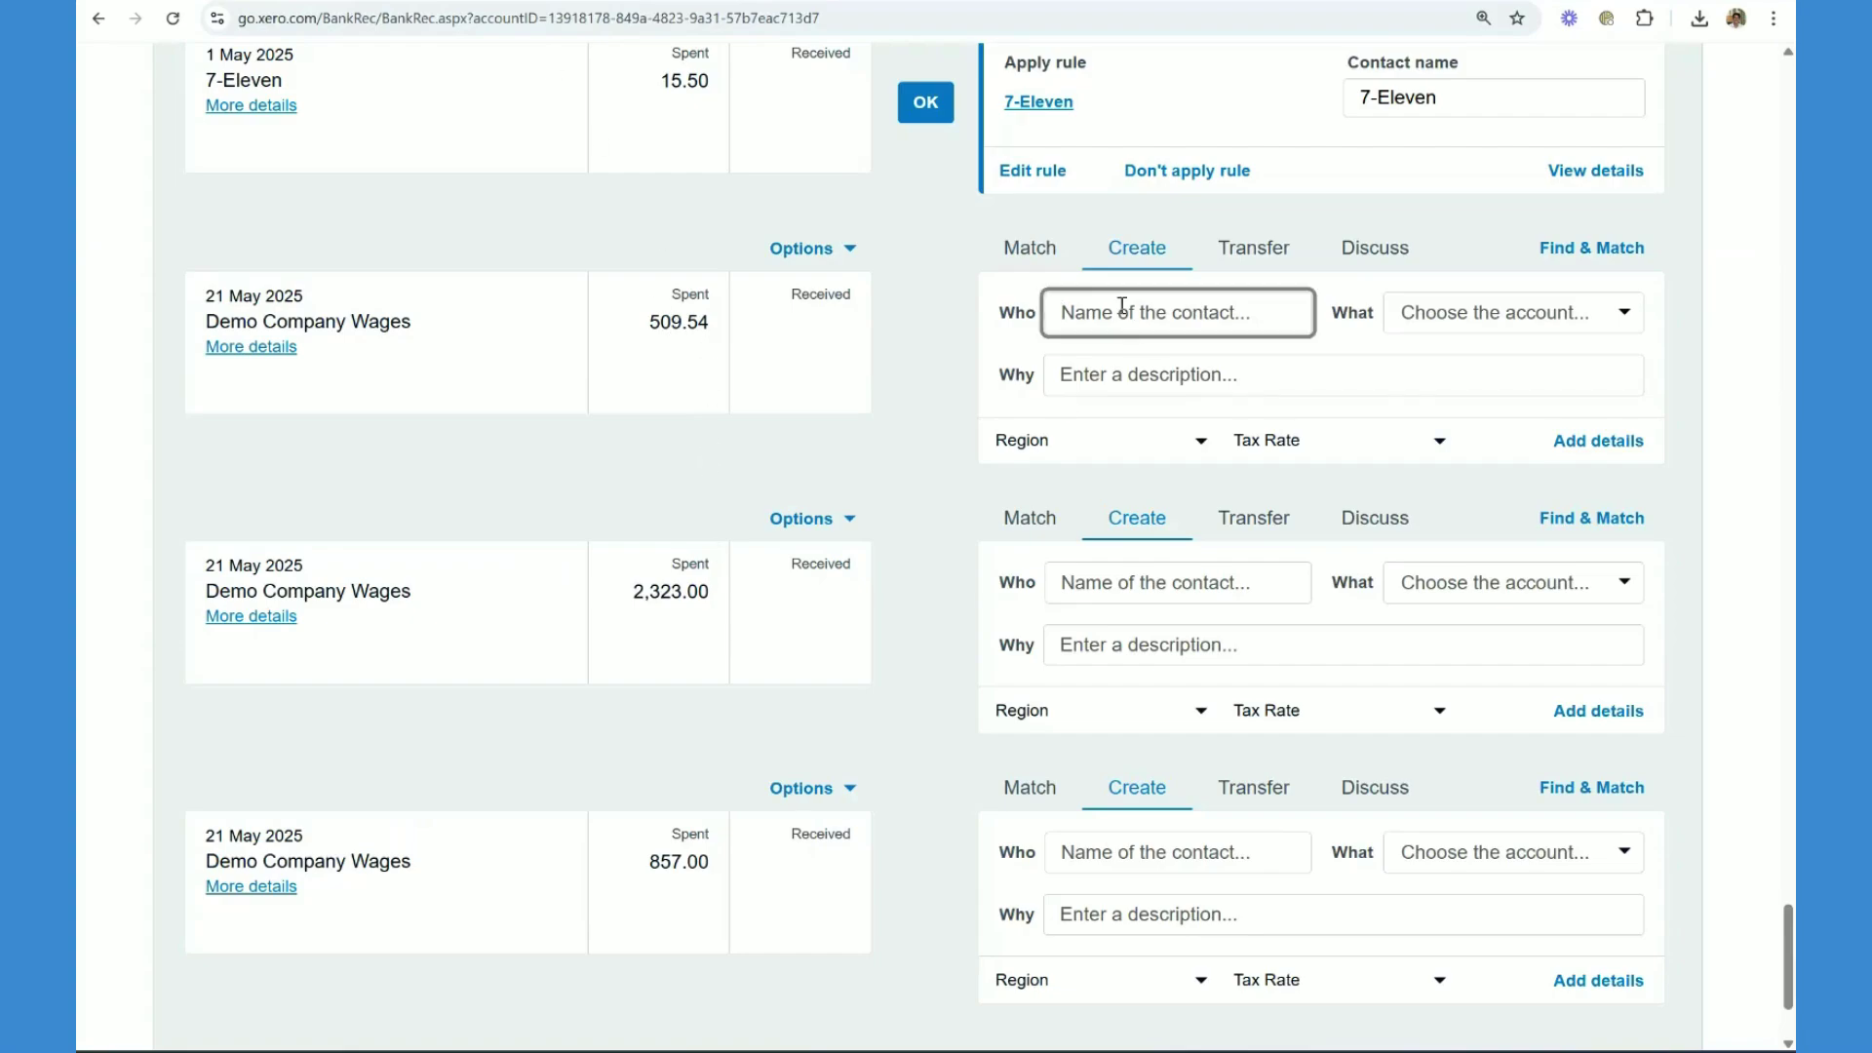
text(Wages)
key(Tab)
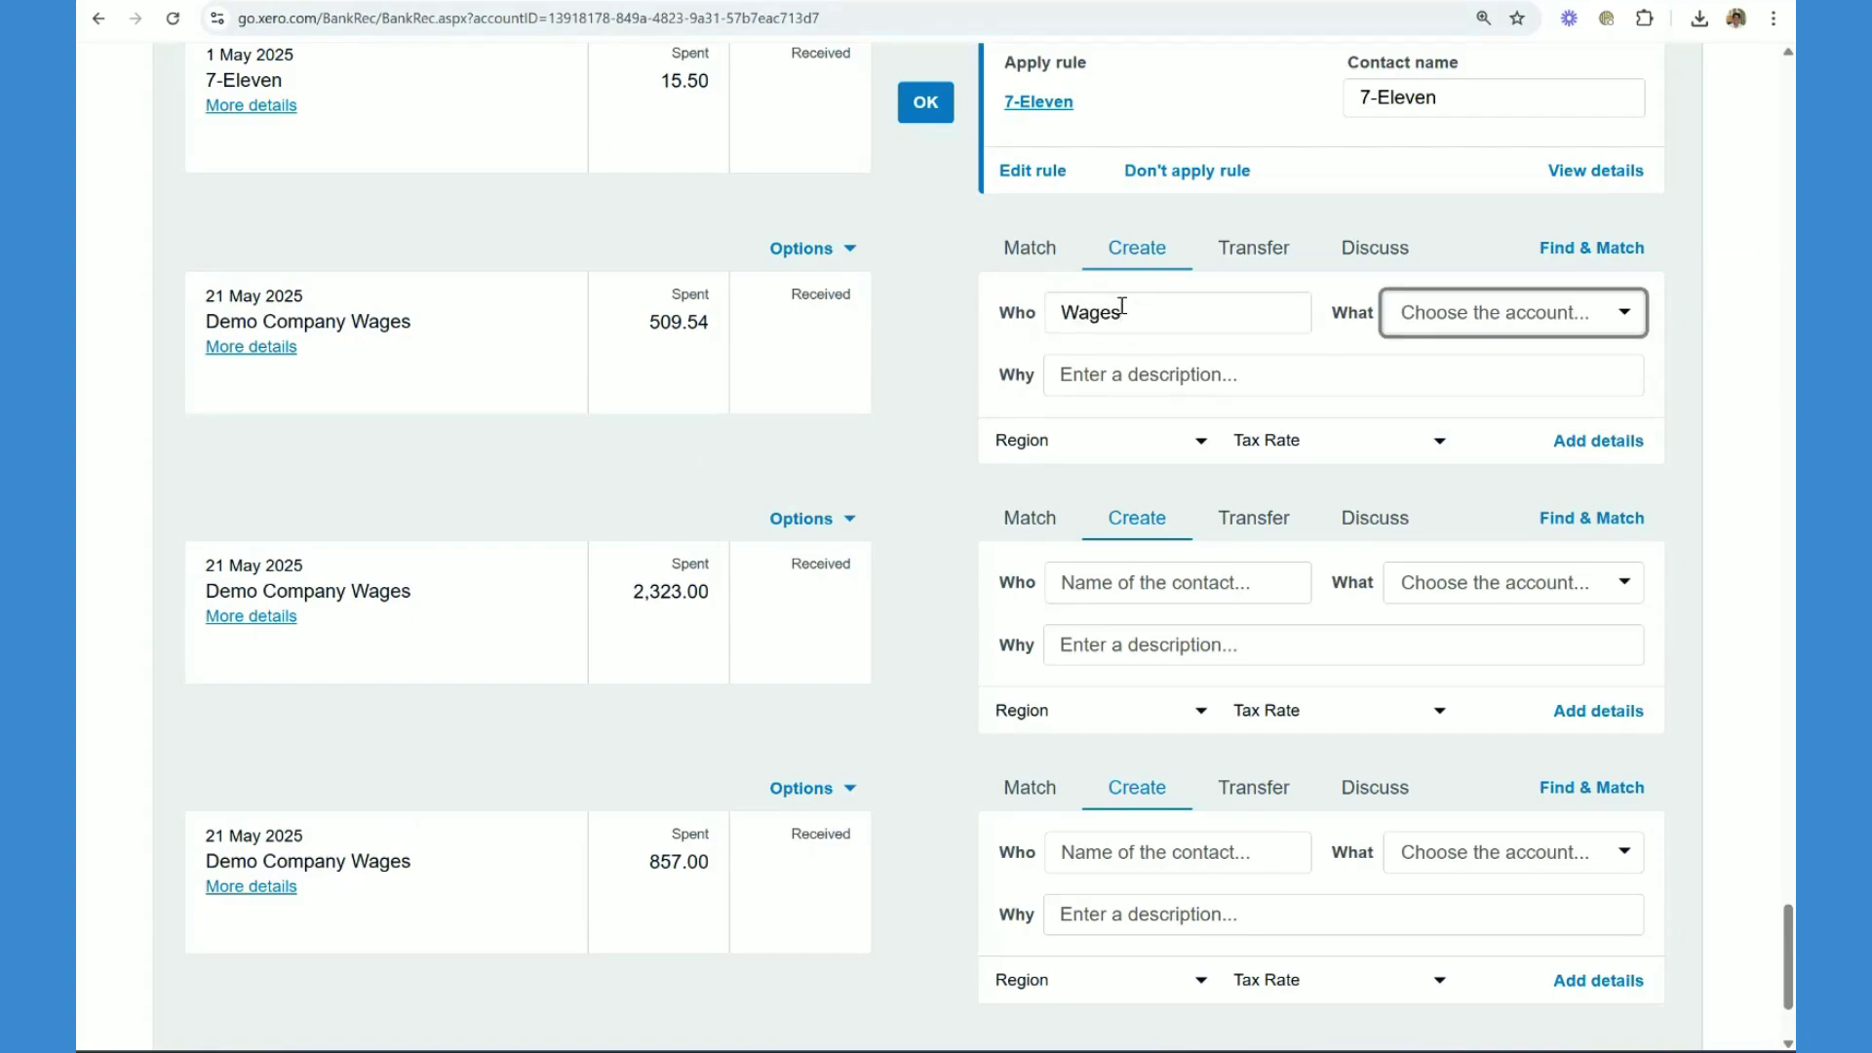
click(1167, 310)
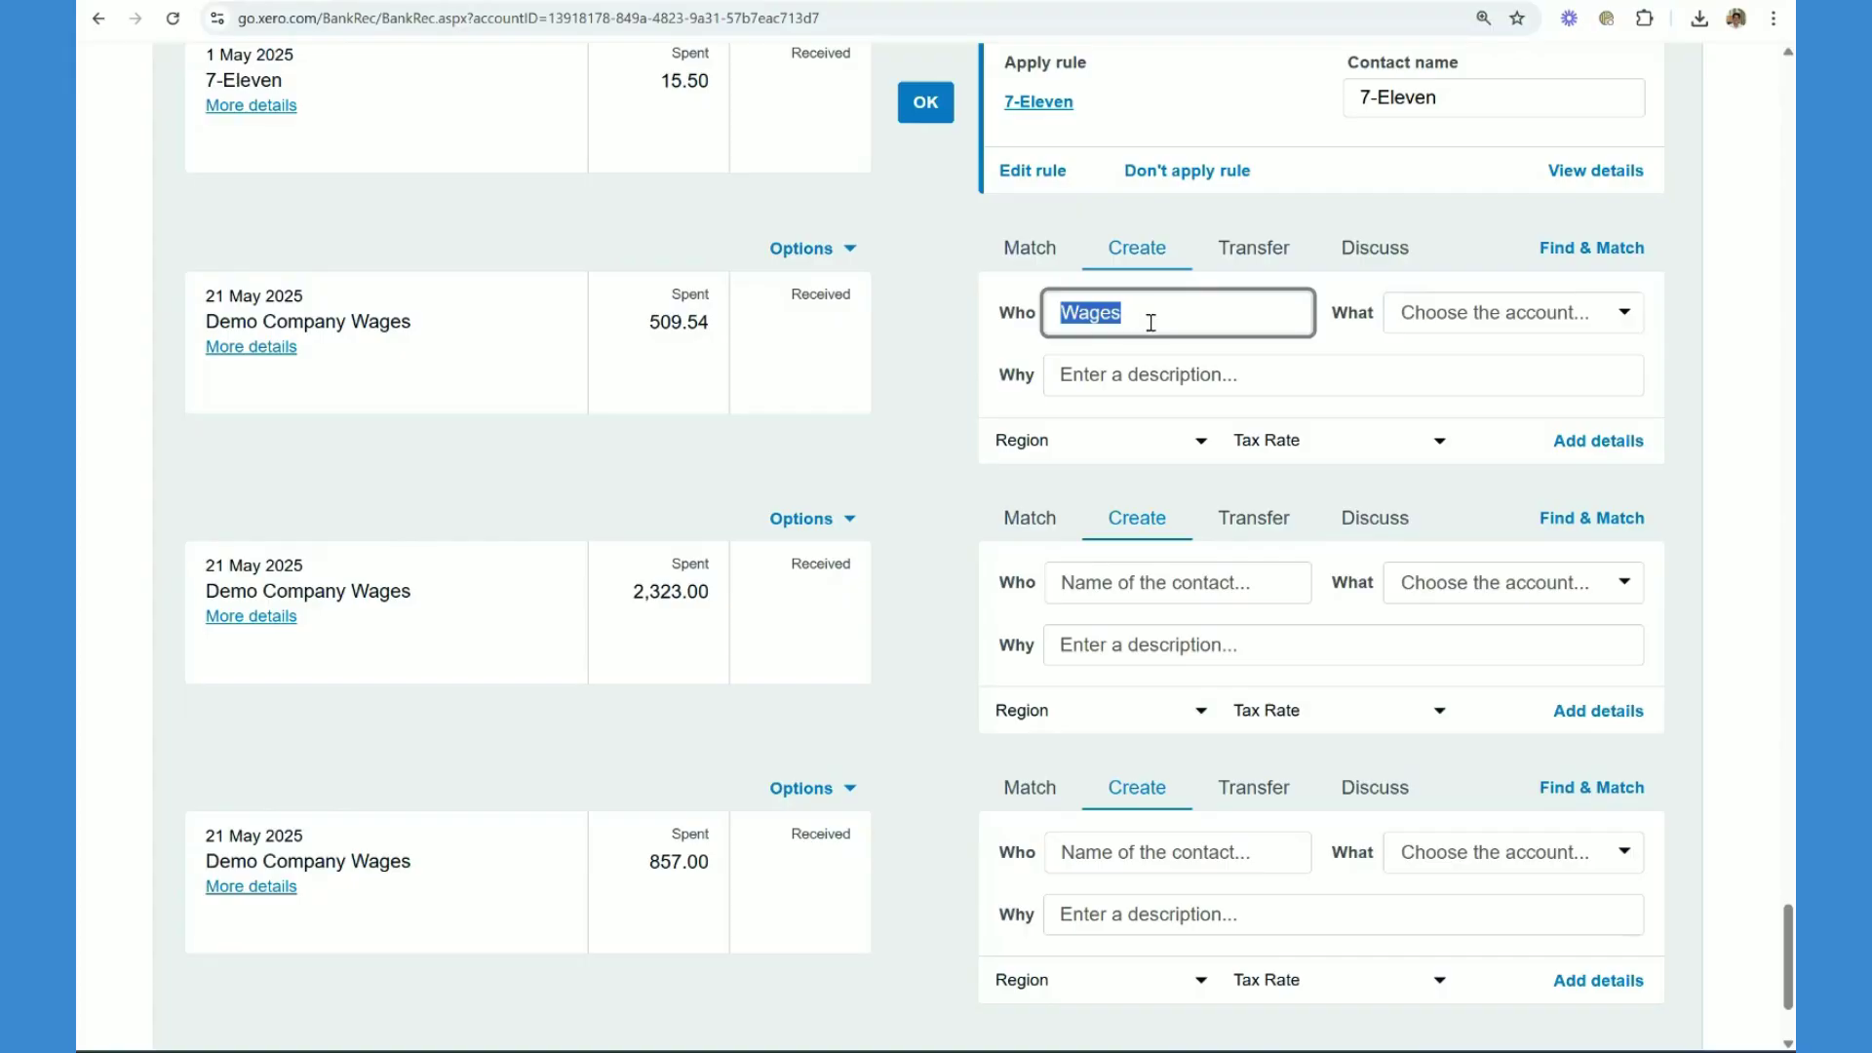
click(1444, 317)
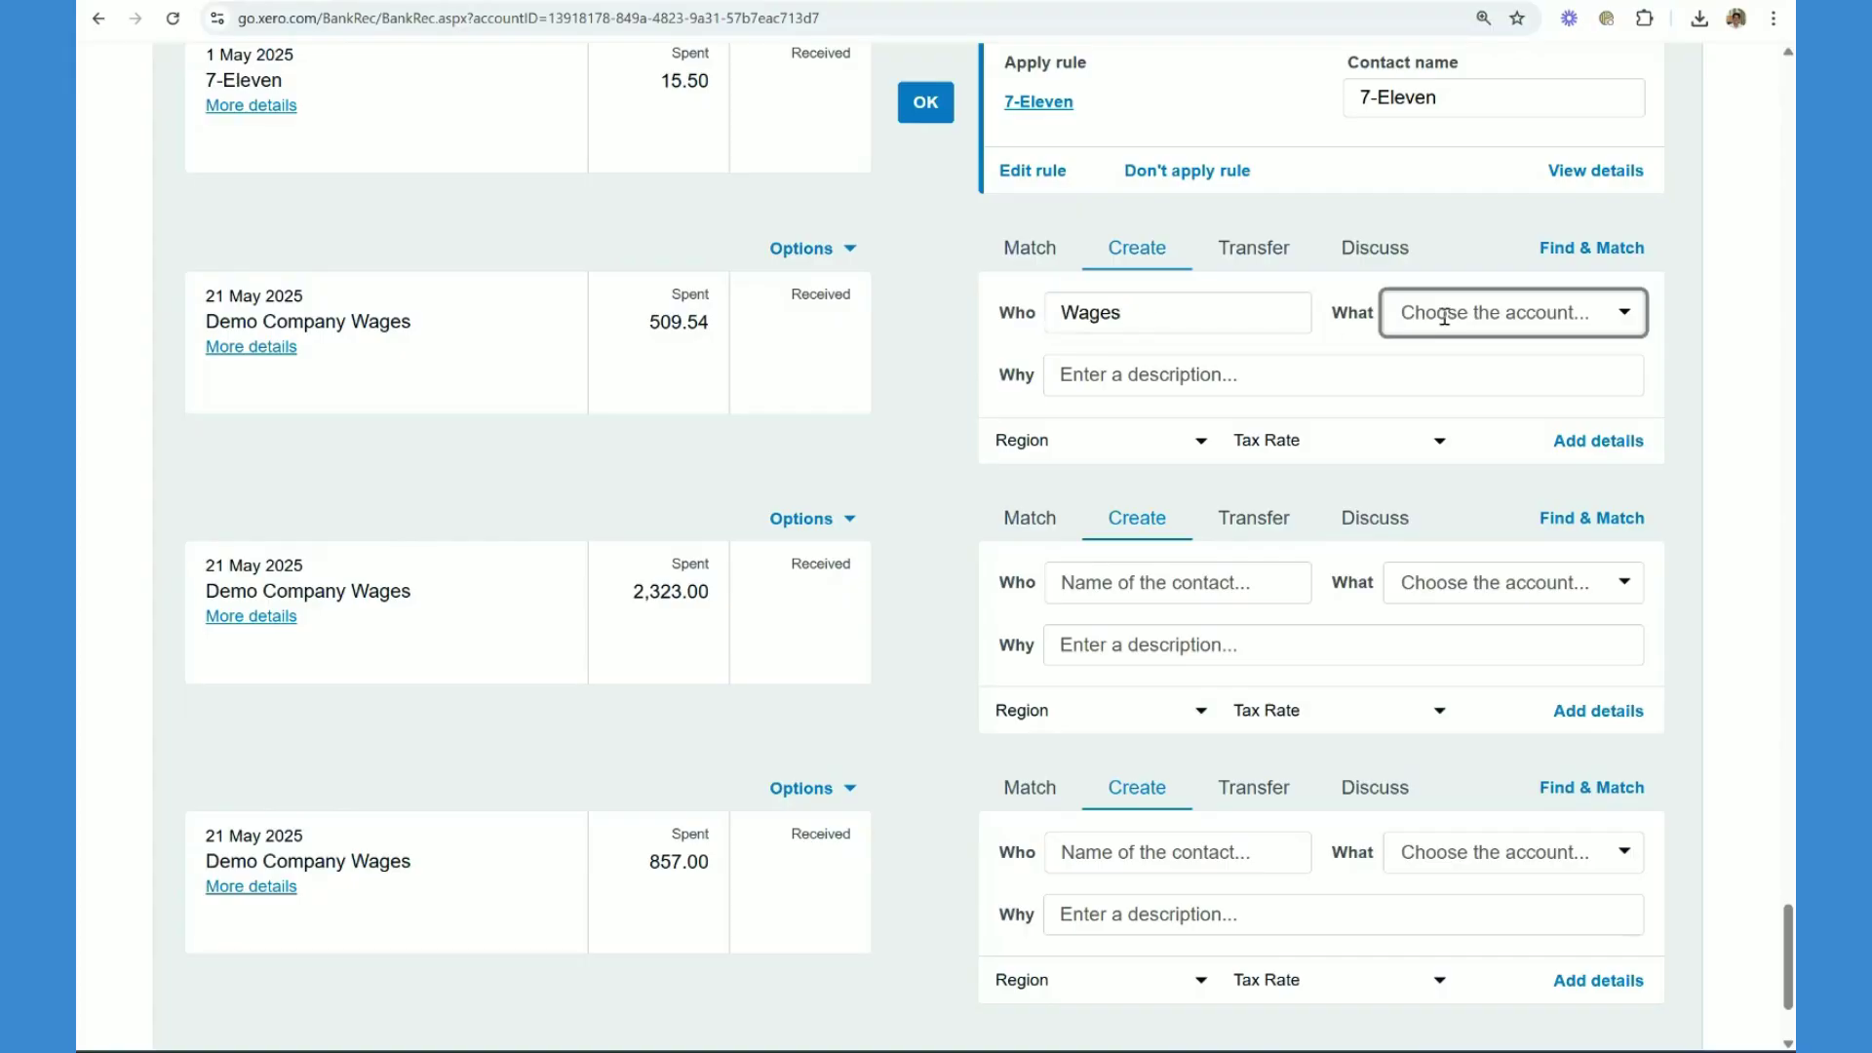
text(wages)
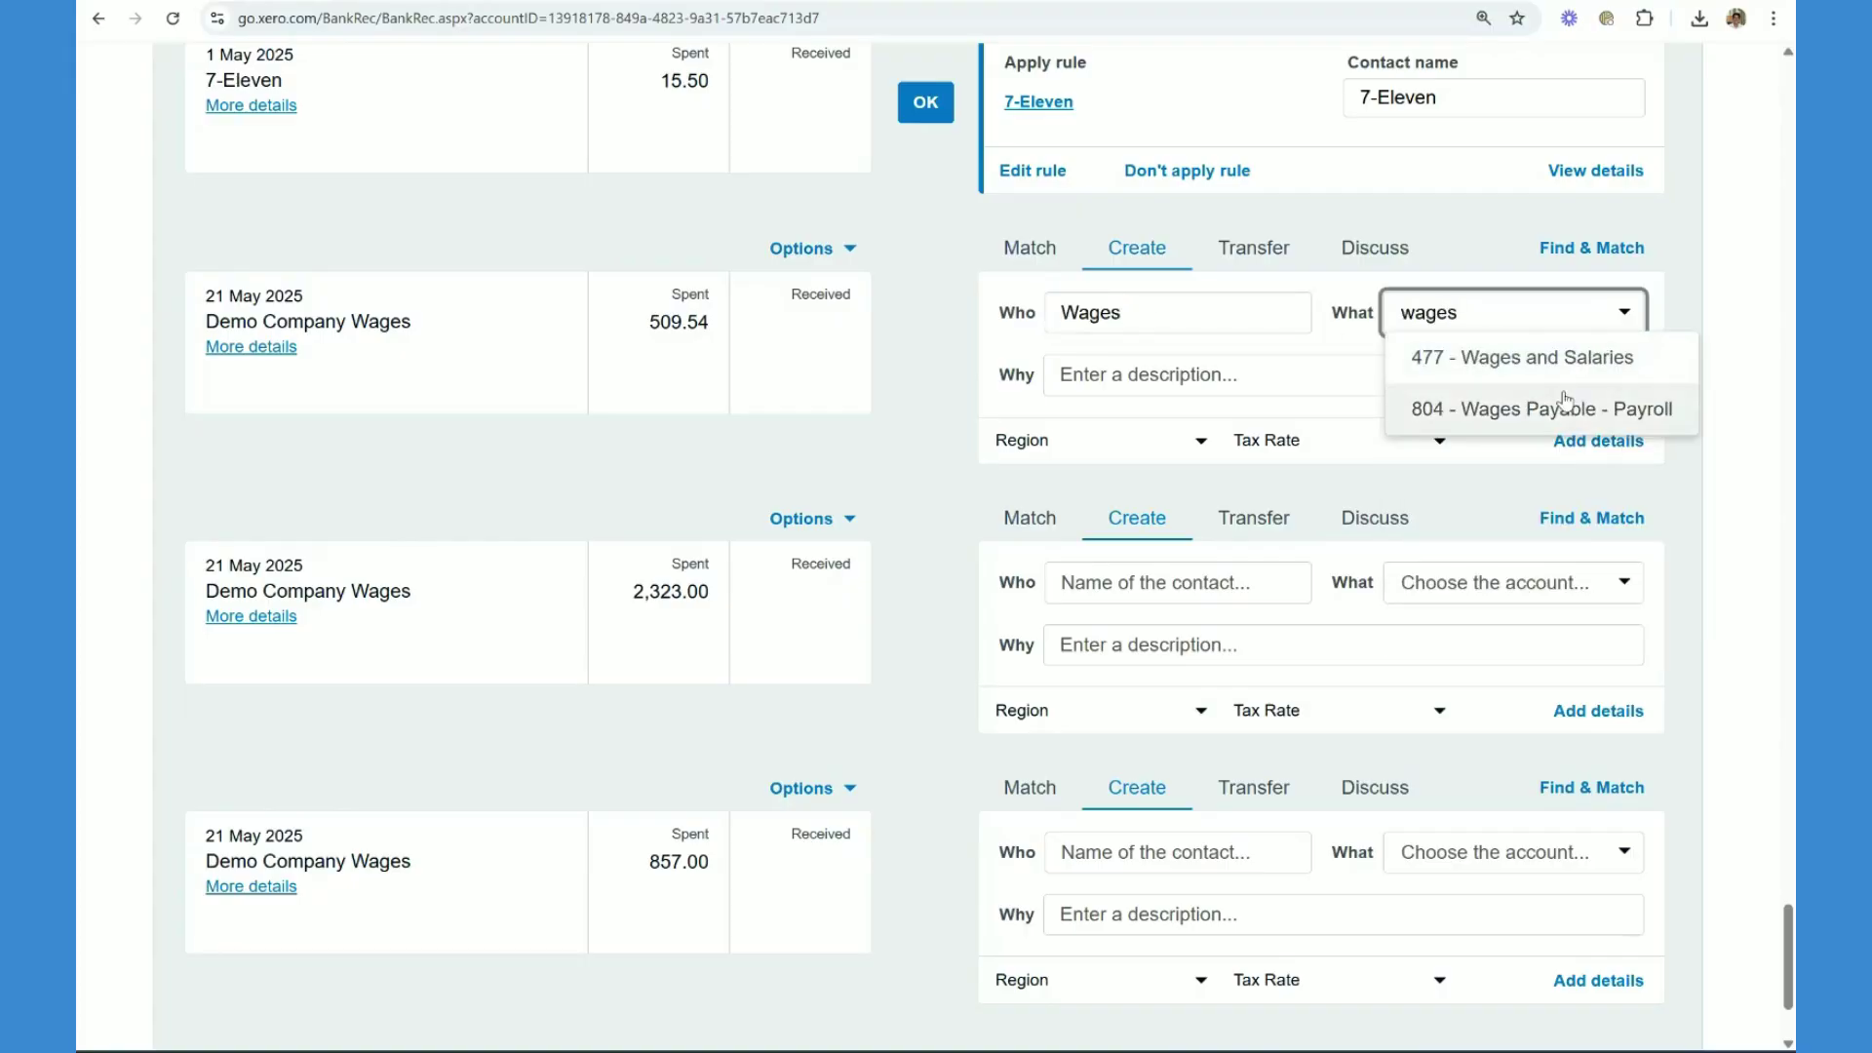
click(1565, 400)
click(1201, 387)
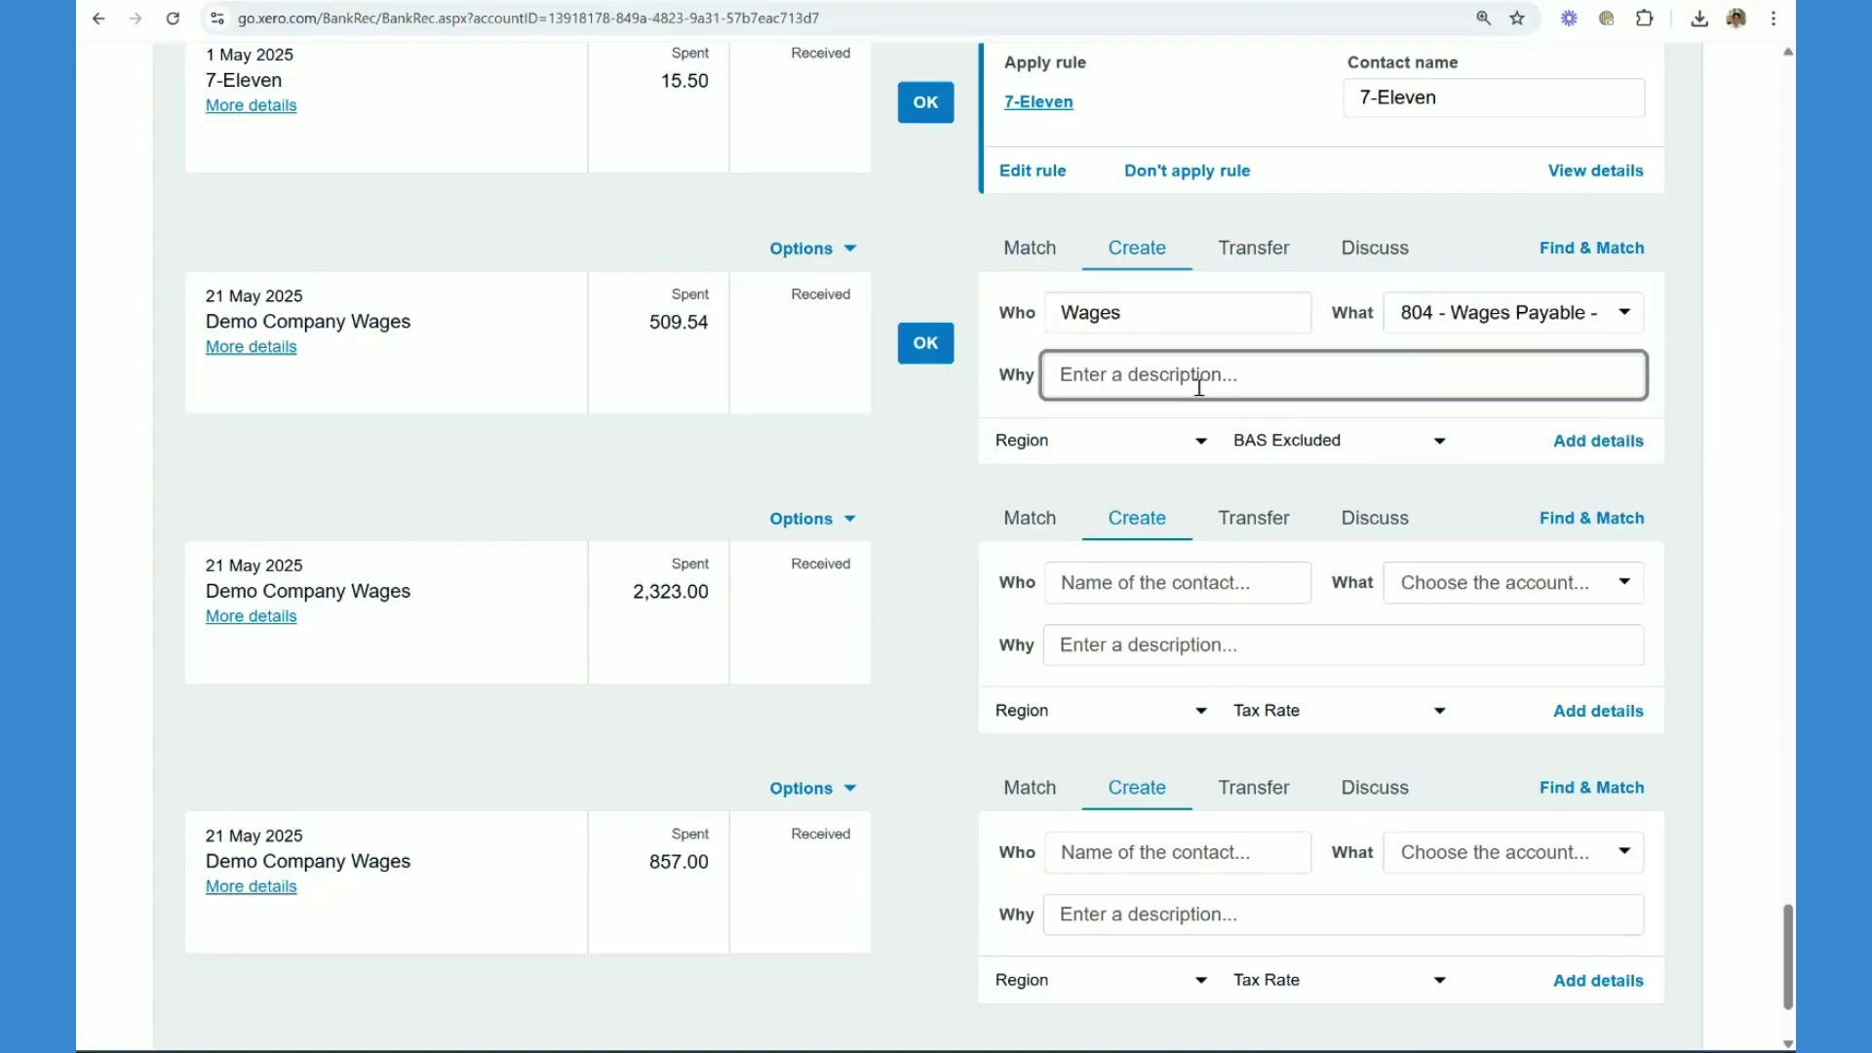
text(Wages WE 21.5.2025)
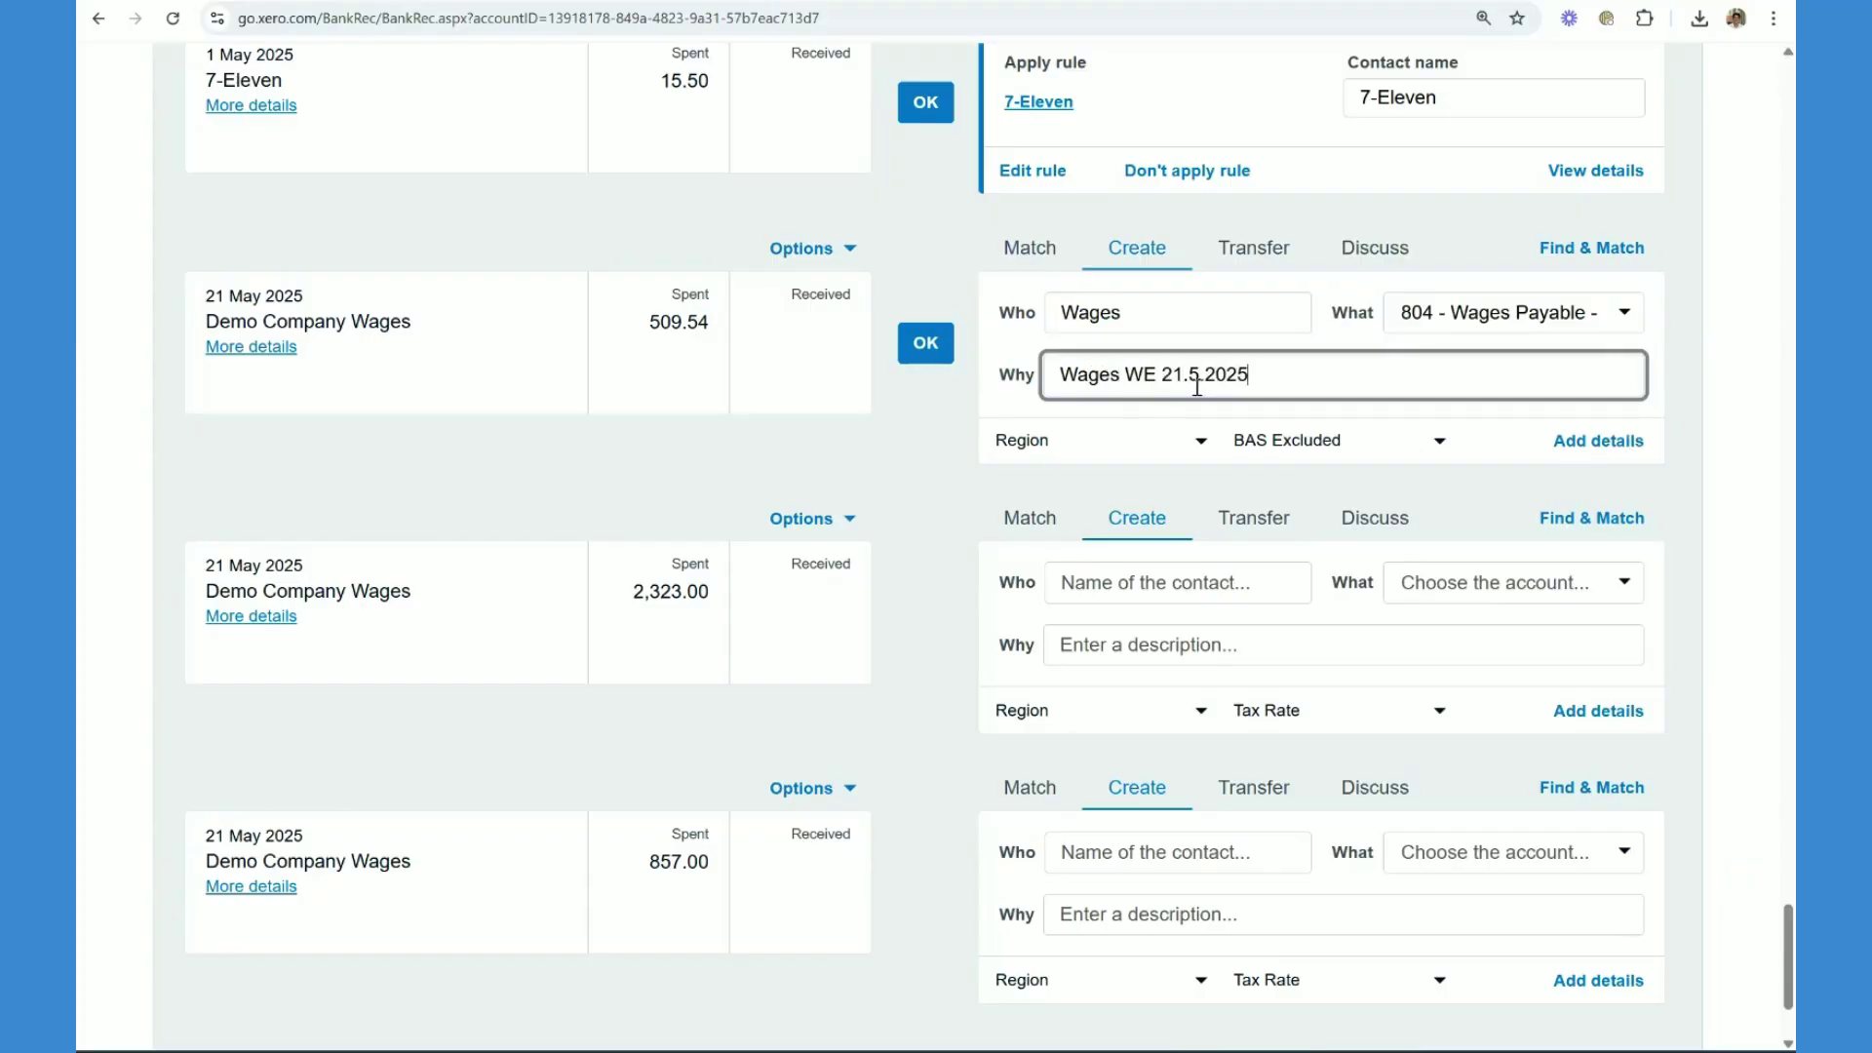
drag(1359, 369, 853, 388)
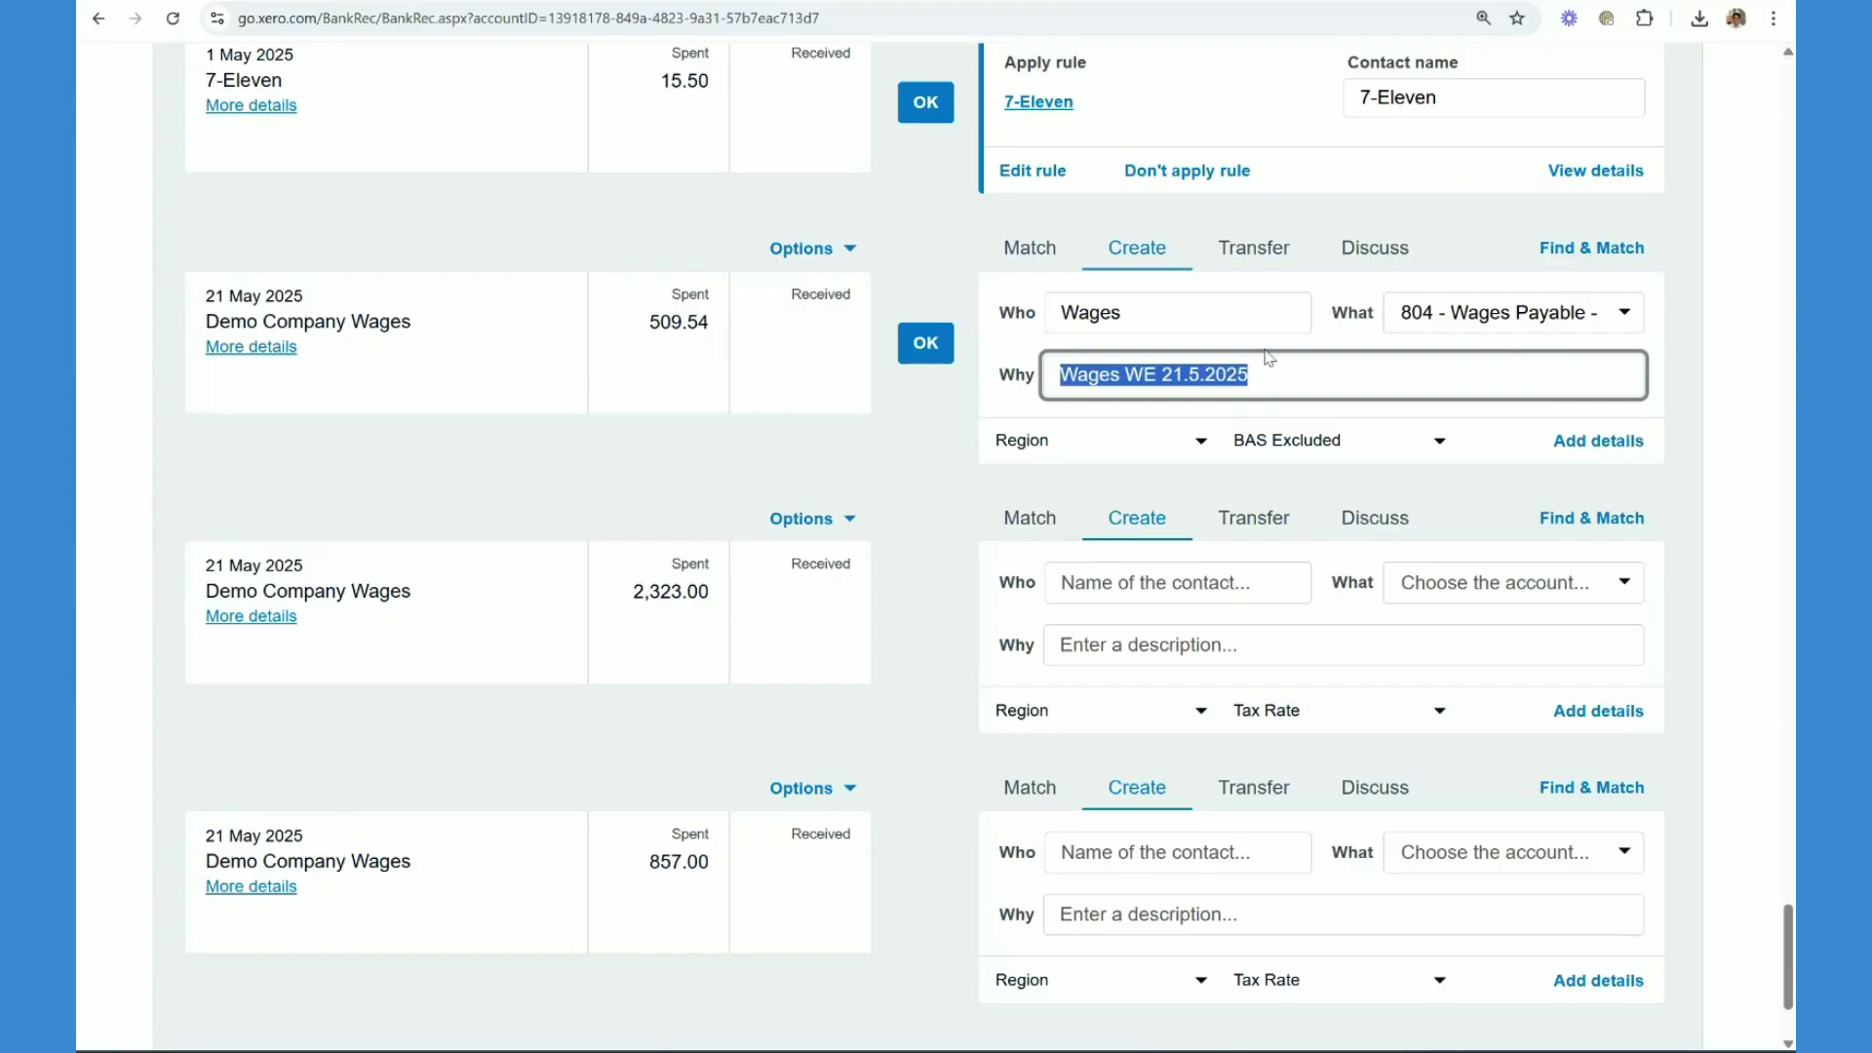
click(922, 346)
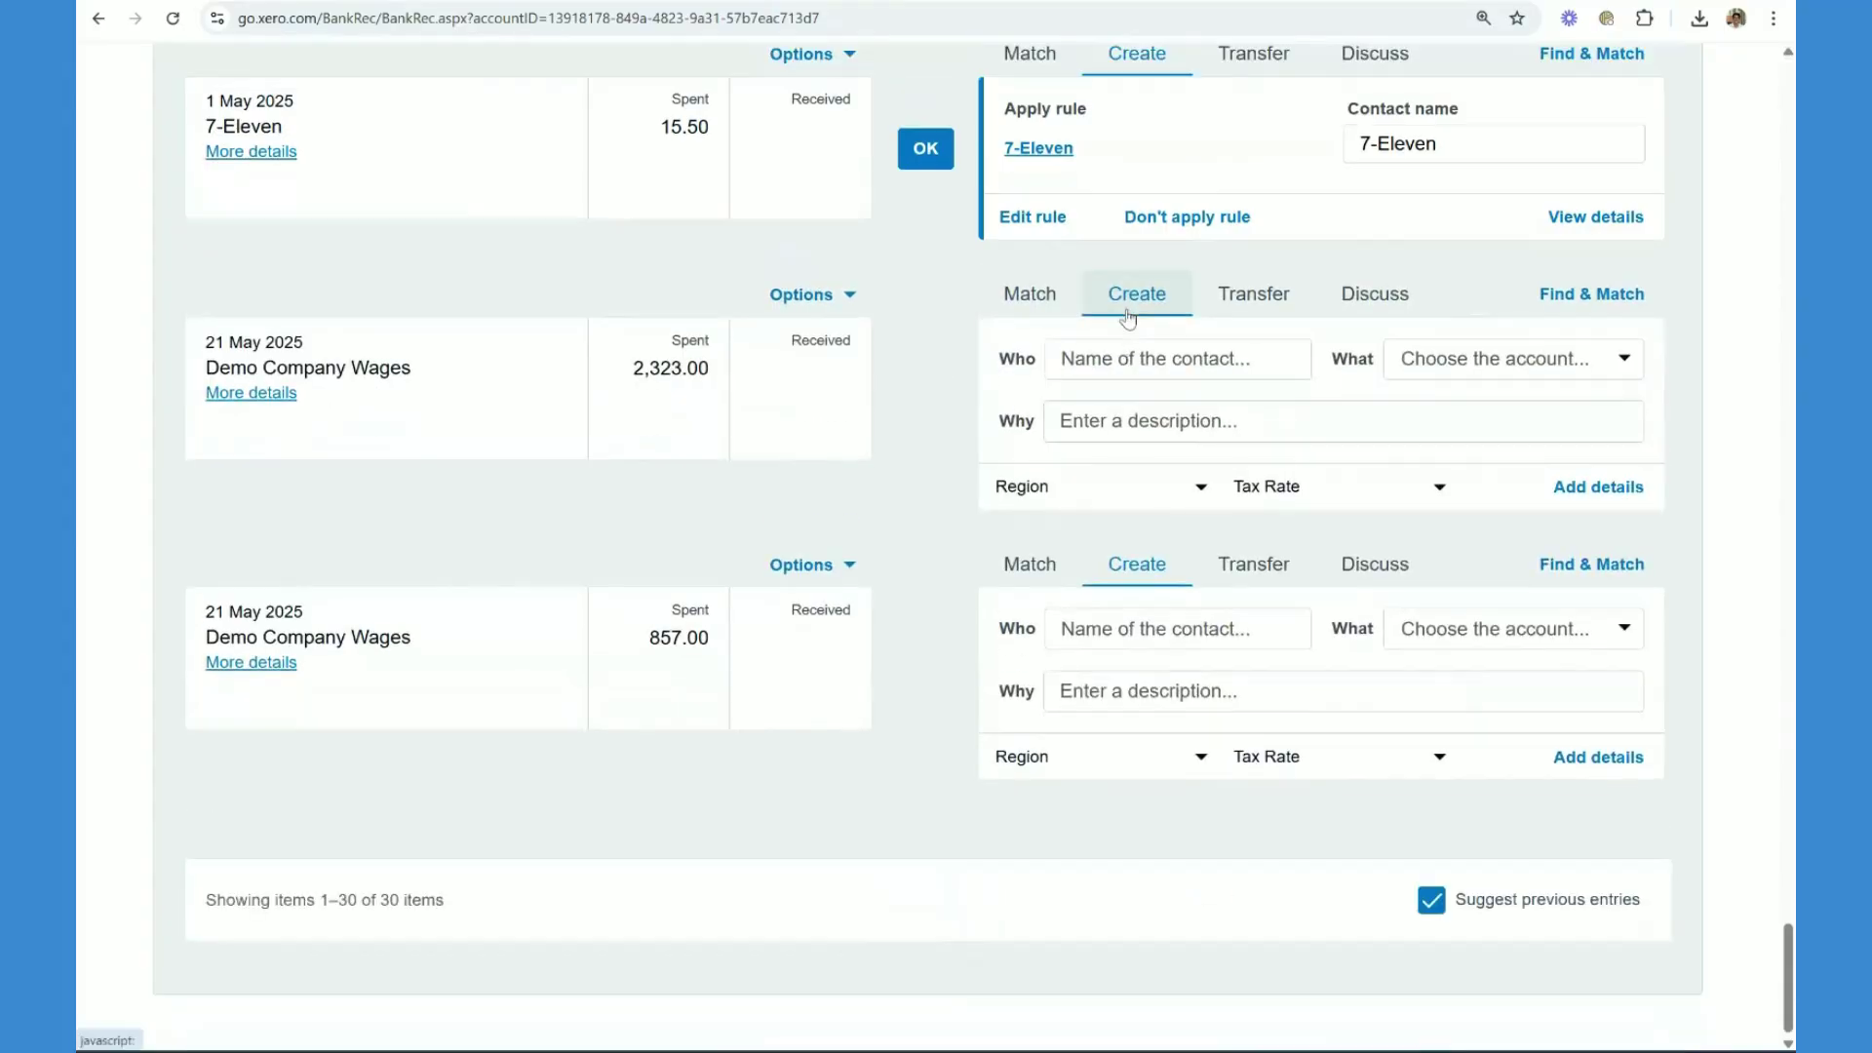
Reconcile the 2,323.00 and 857.00 wage payments with the same Wages coding
click(1143, 360)
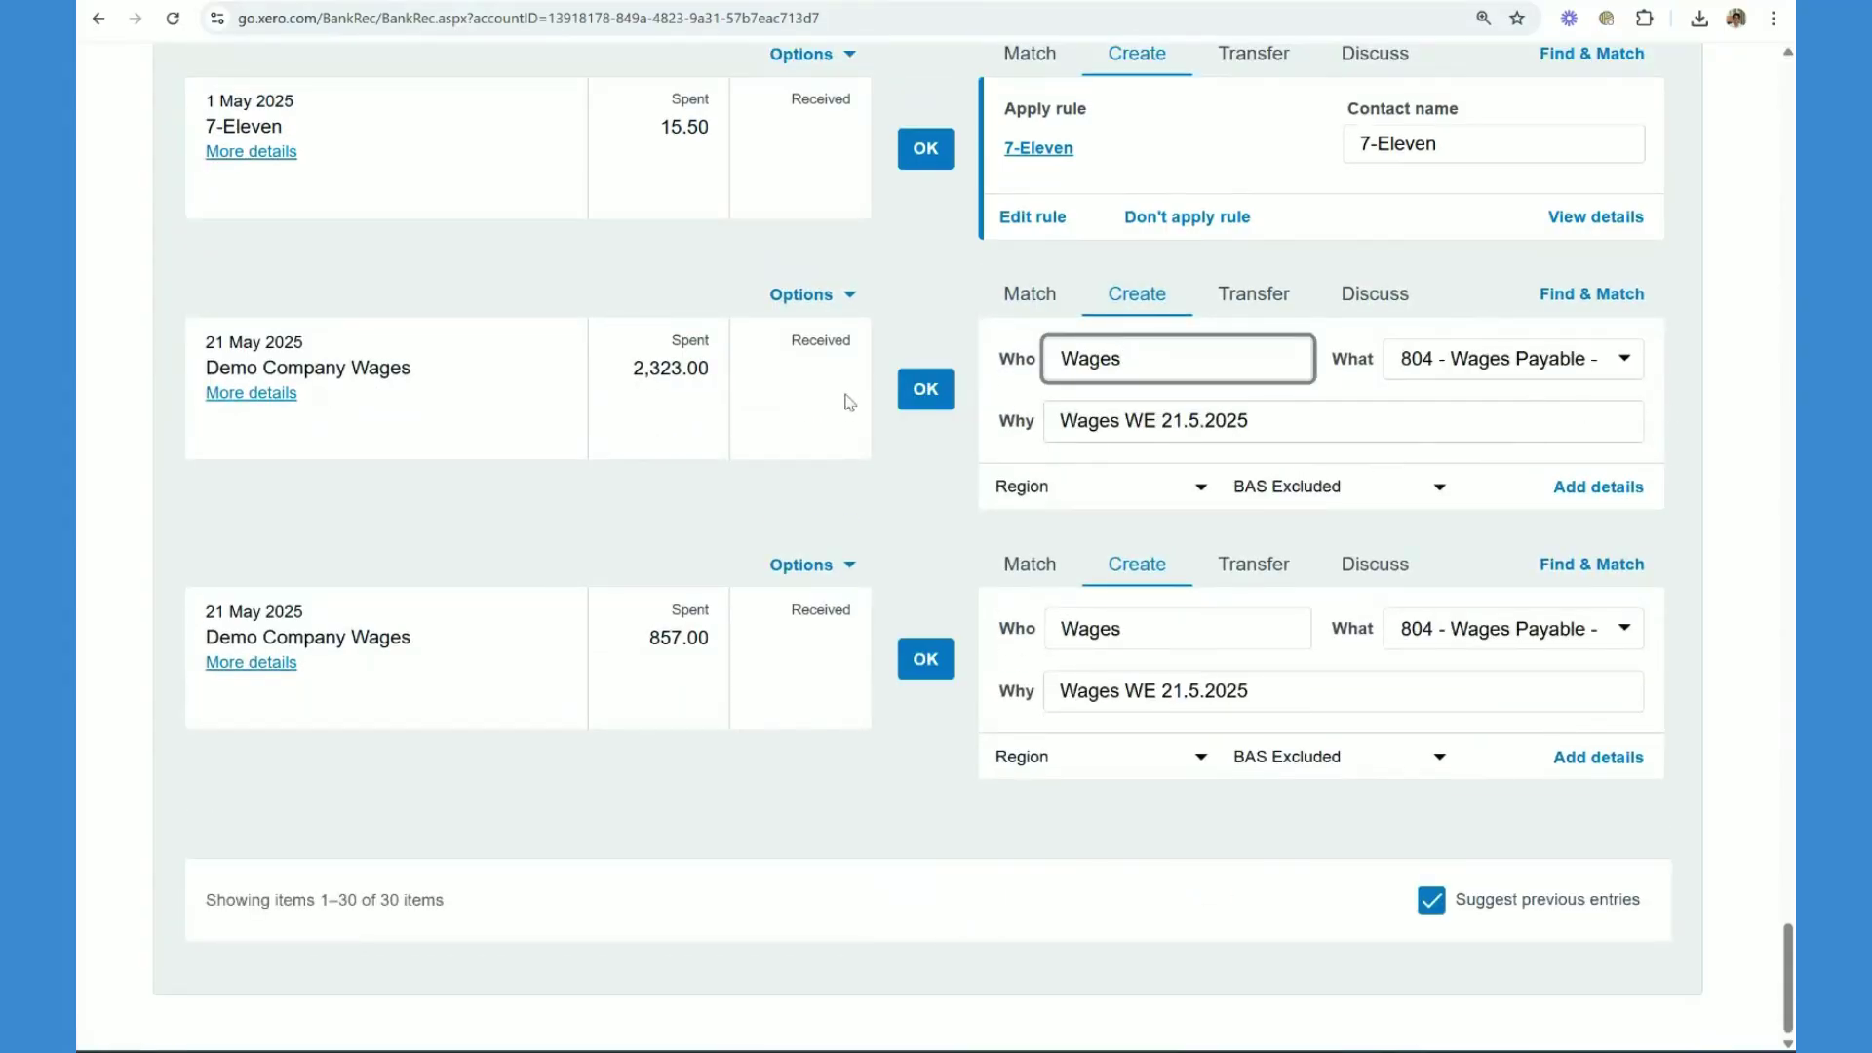
click(938, 394)
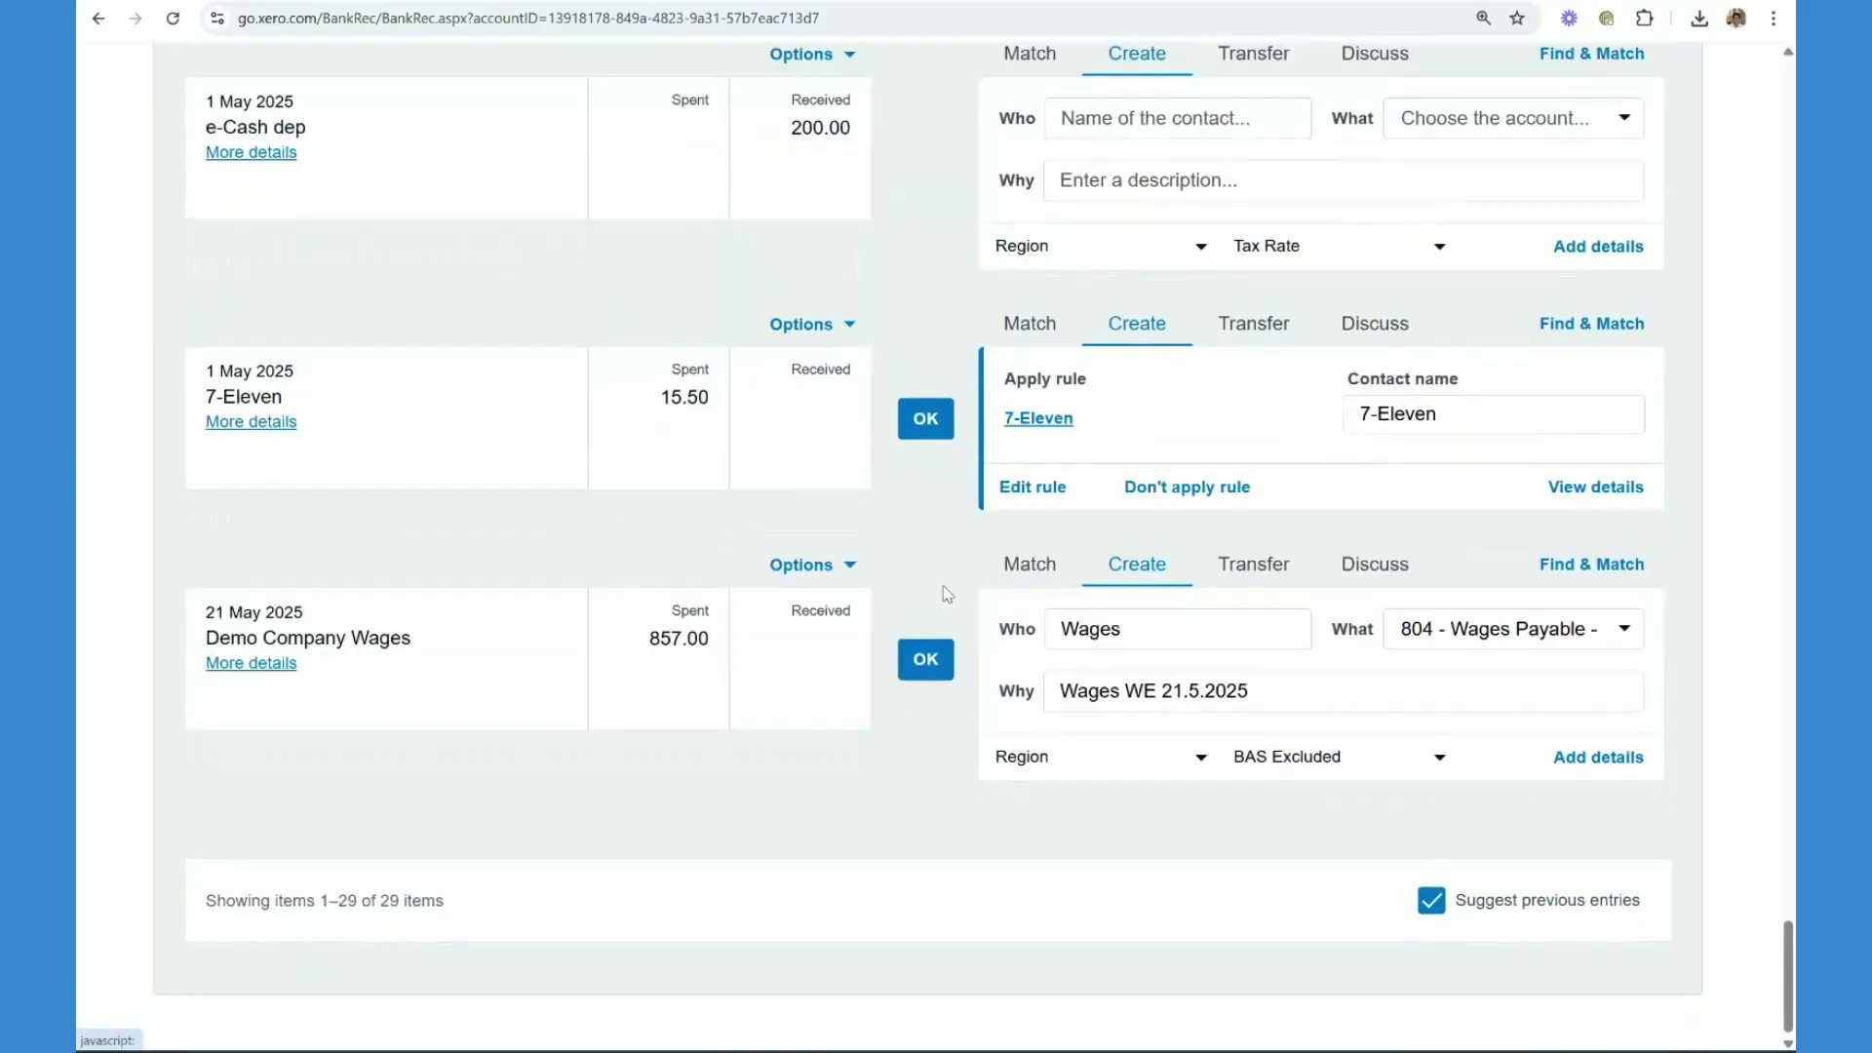
click(938, 658)
Return to the 31 May 2025 Balance Sheet to recheck Wages Payable - Payroll
key(ctrl+Tab)
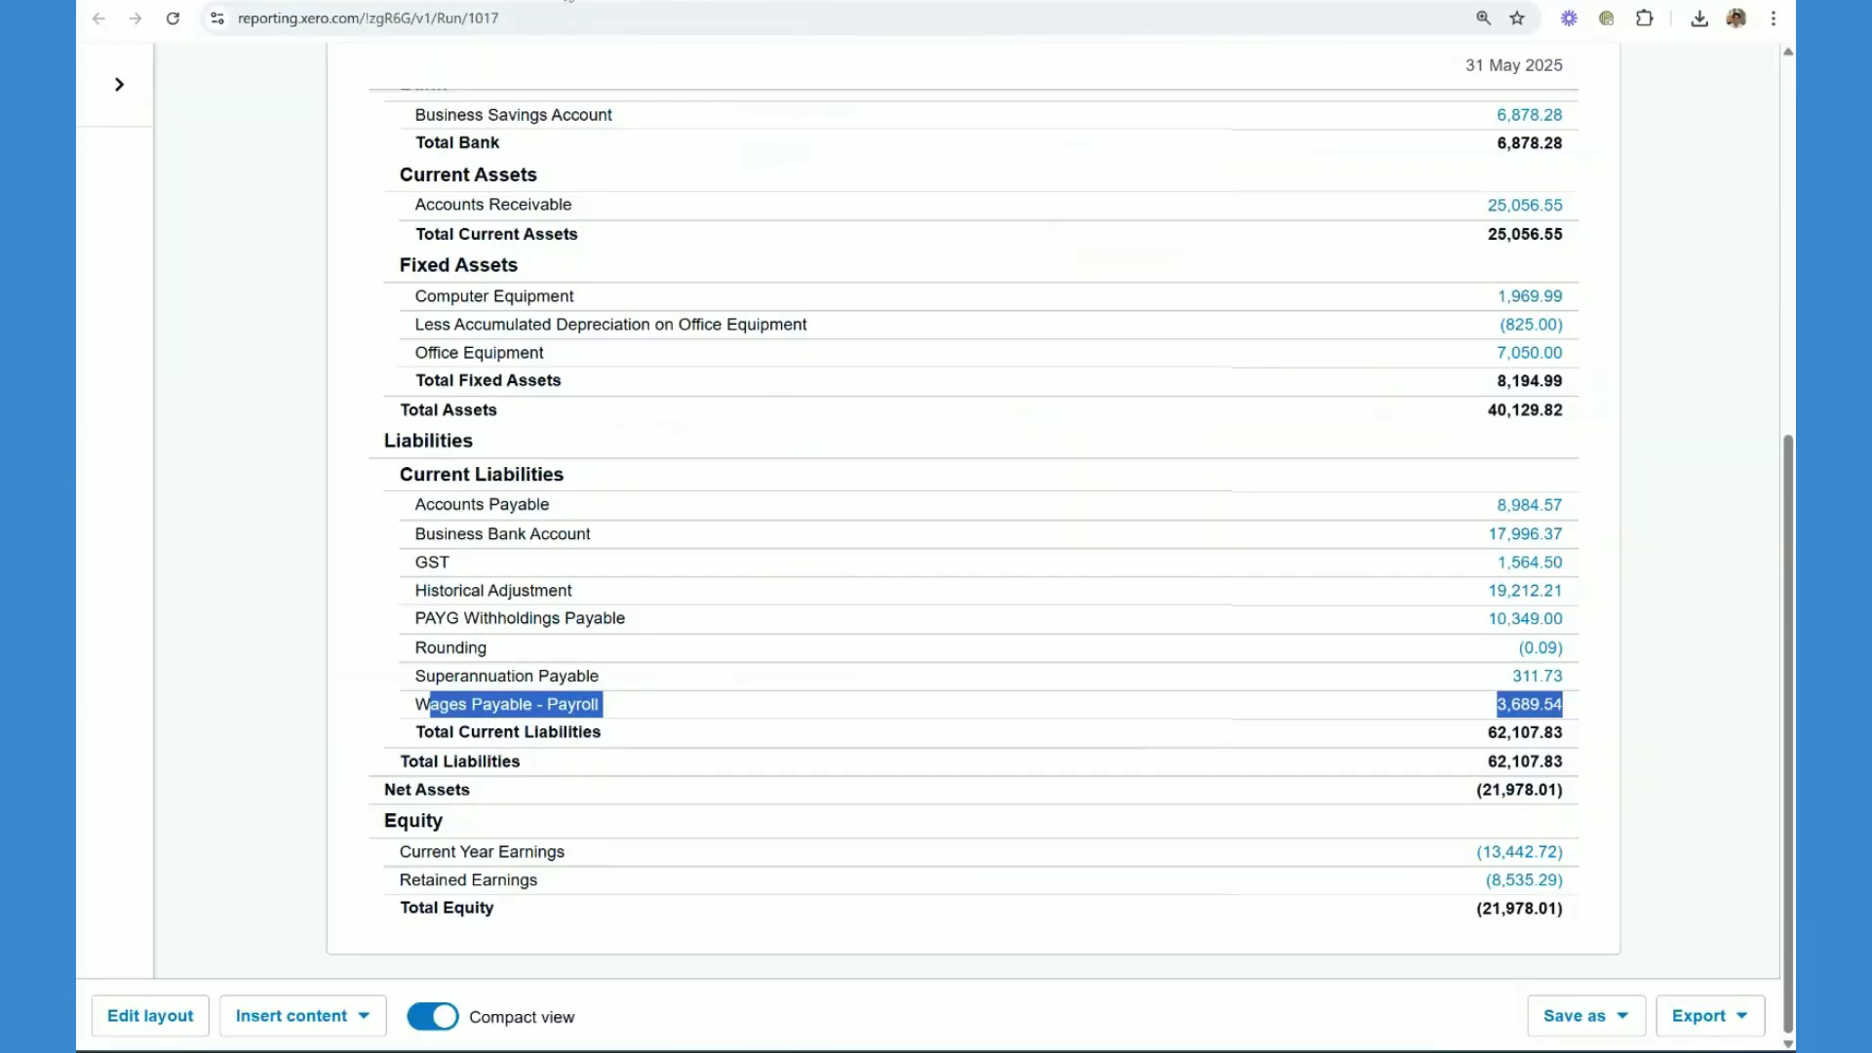